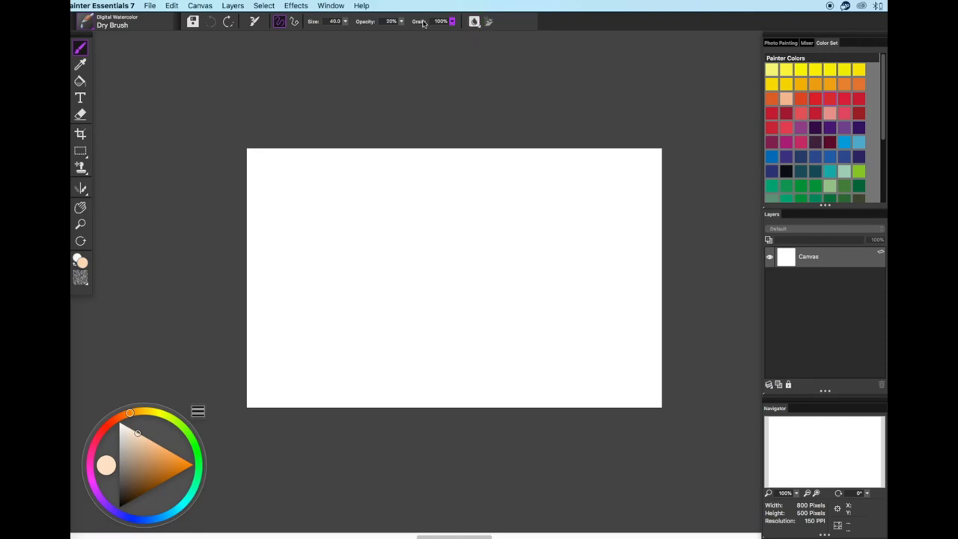
- Set the Dry Brush's digital watercolor diffusion to 15 and lower the wet fringe
click(473, 24)
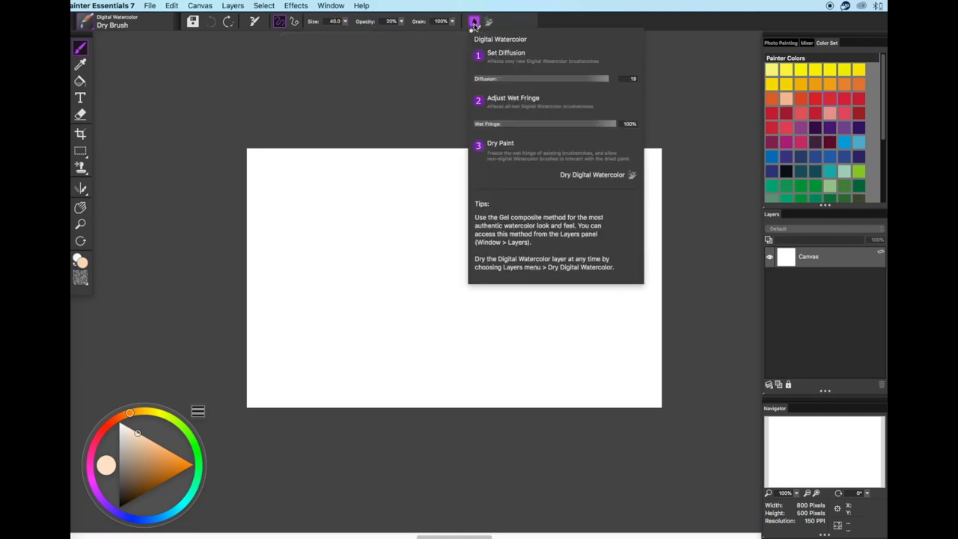
drag(495, 80, 580, 84)
click(475, 23)
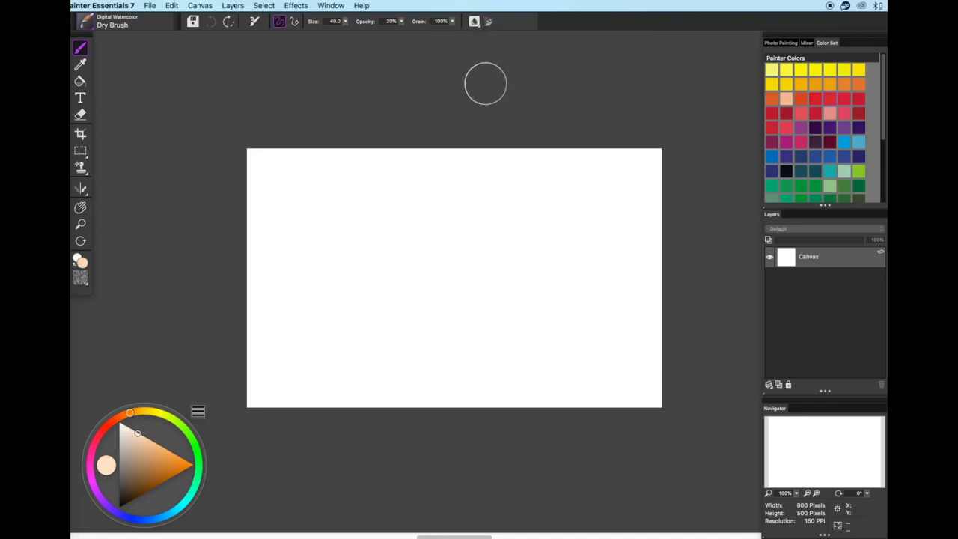
click(475, 23)
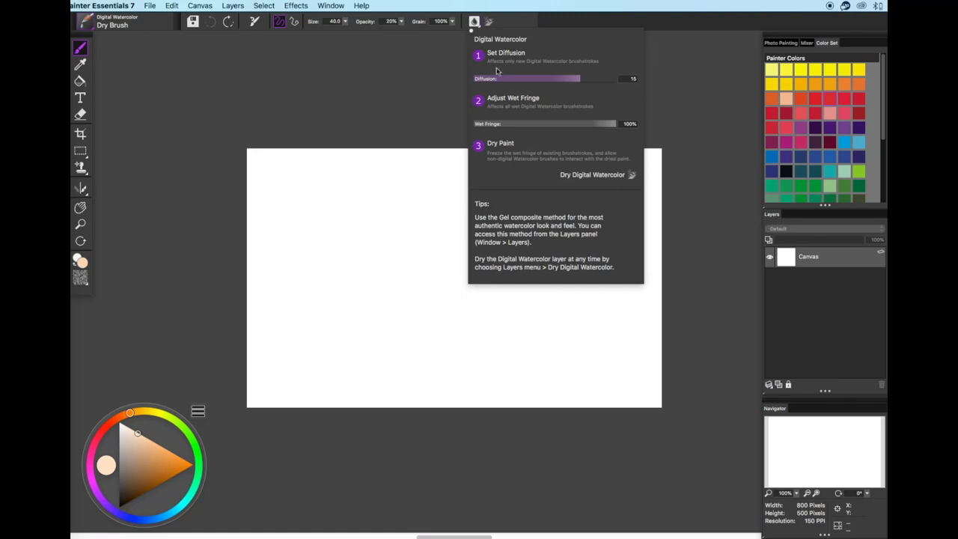
mouse_move(519, 128)
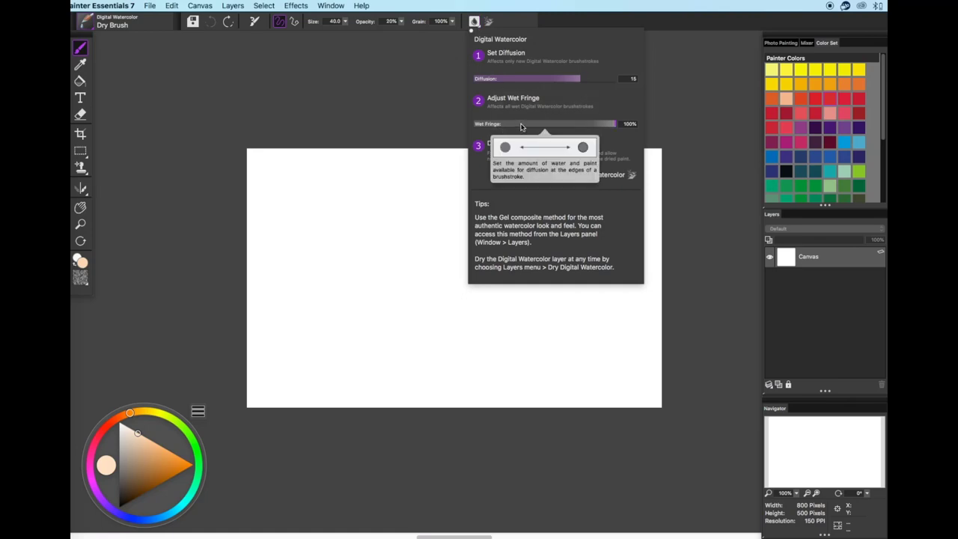
drag(521, 127, 590, 129)
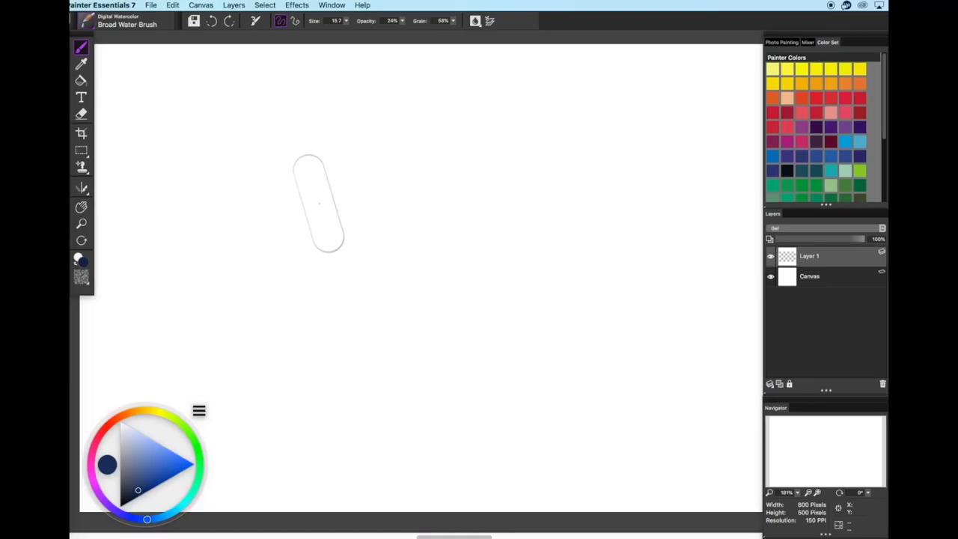
- Try dark blue zigzag strokes side by side on Layer 1, one without diffusion and one with diffusion set to 20
mouse_move(157, 187)
mouse_down()
mouse_move(168, 176)
mouse_move(223, 217)
mouse_move(314, 378)
mouse_up()
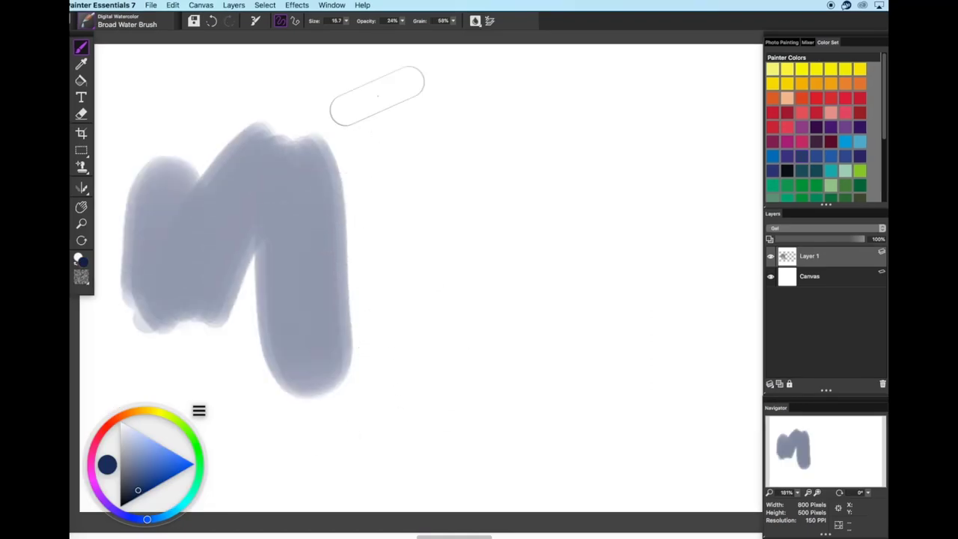
click(474, 20)
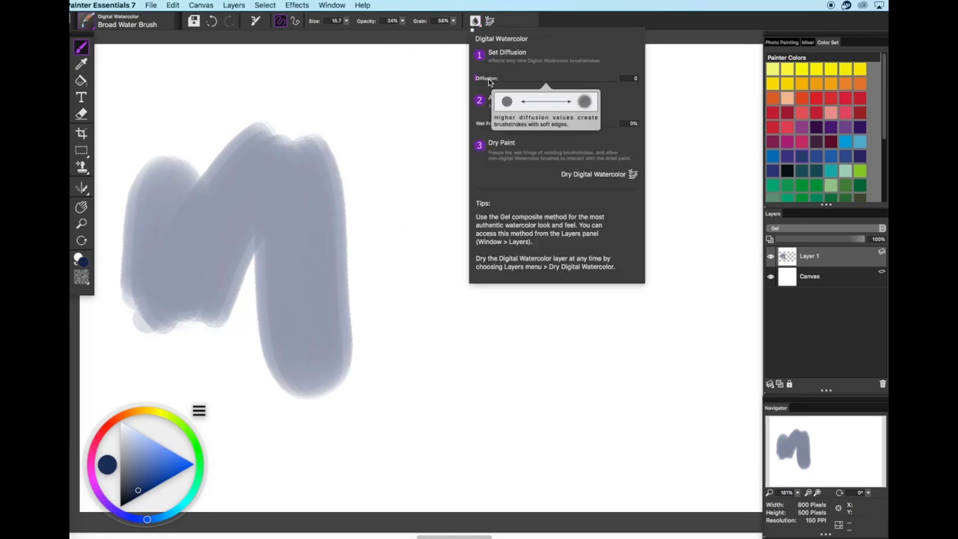
drag(490, 79, 618, 79)
click(472, 22)
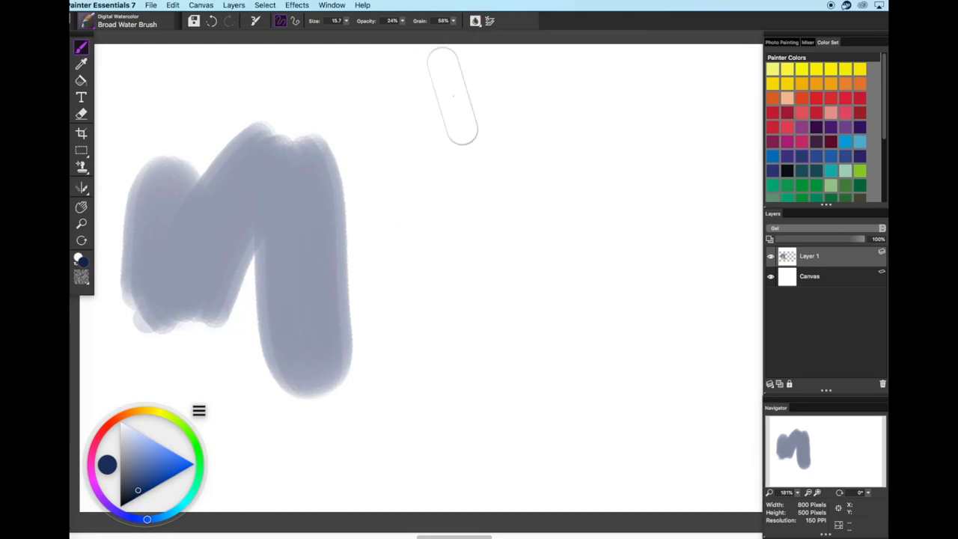
mouse_move(441, 156)
mouse_down()
mouse_move(423, 357)
mouse_move(561, 345)
mouse_up()
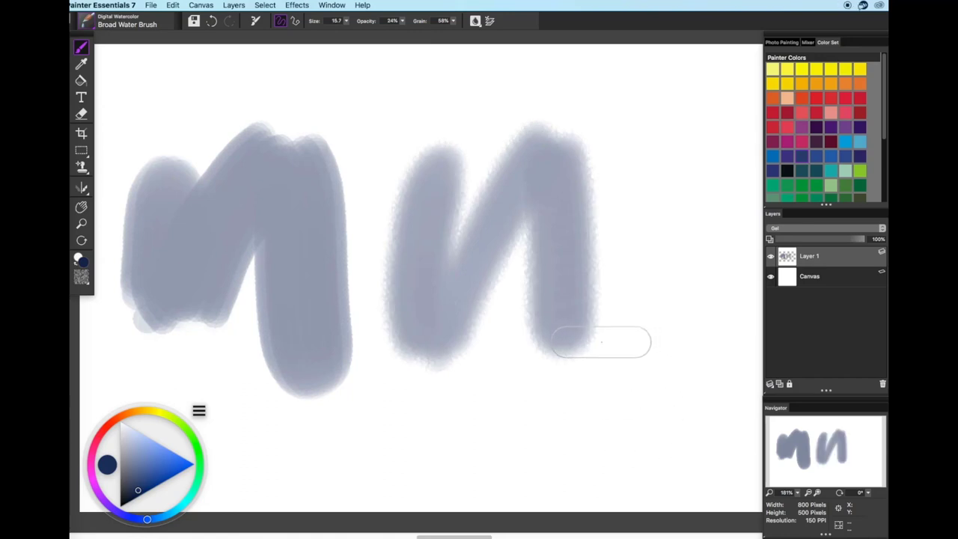
key(super+z)
key(super+z)
- Set the diffusion to 0 and paint a dark blue zigzag stroke in the left half of the canvas
click(475, 21)
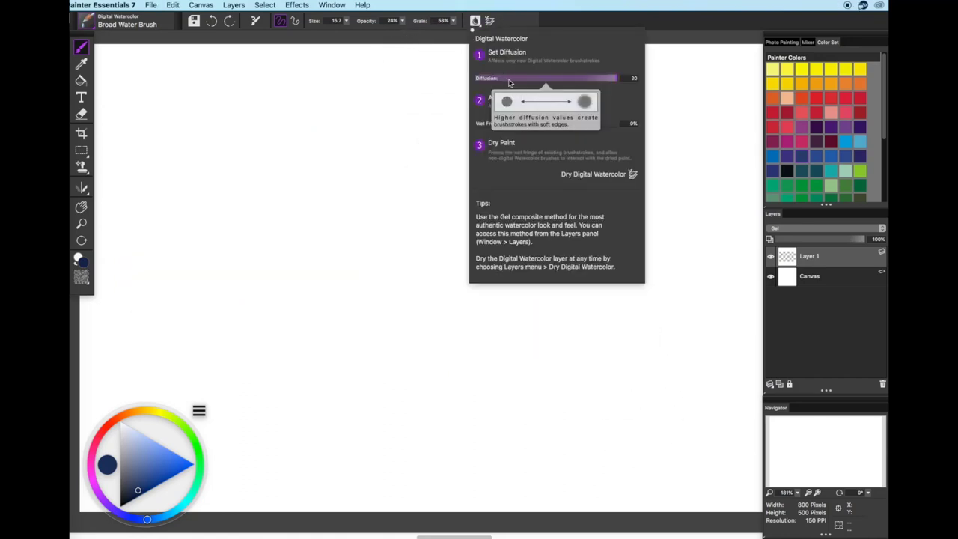
drag(509, 80, 458, 79)
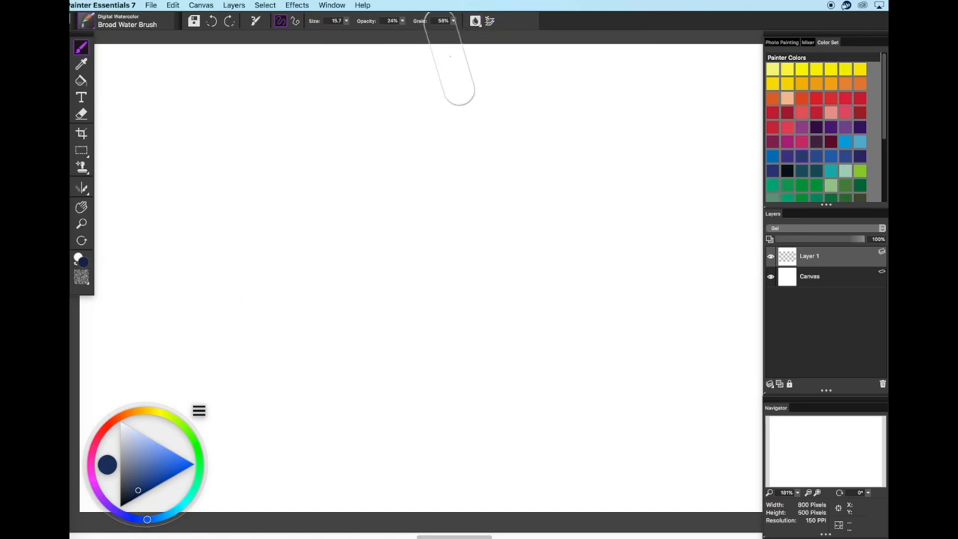
mouse_move(180, 168)
mouse_down()
mouse_move(177, 177)
mouse_move(307, 269)
mouse_up()
drag(300, 336, 301, 340)
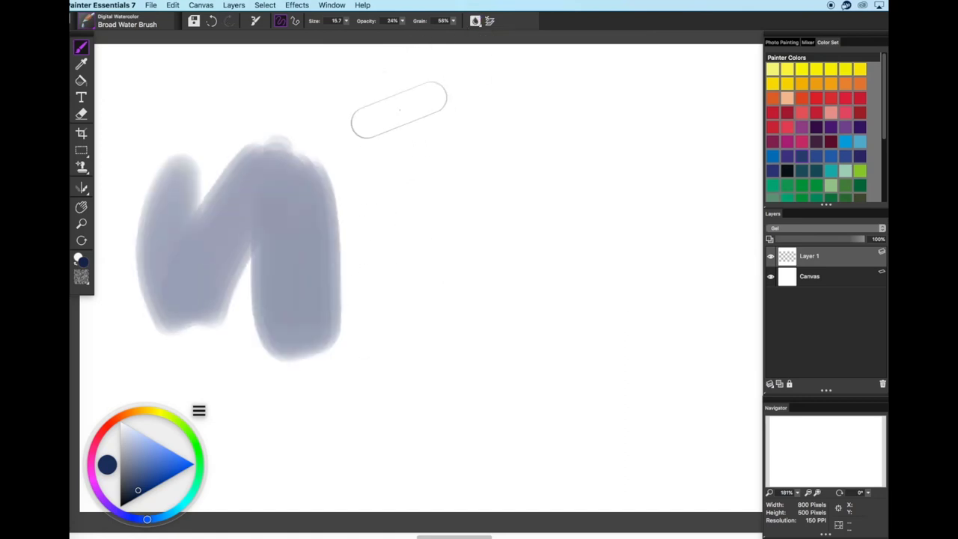
- Set the wet fringe of the painted stroke to 100%
click(475, 22)
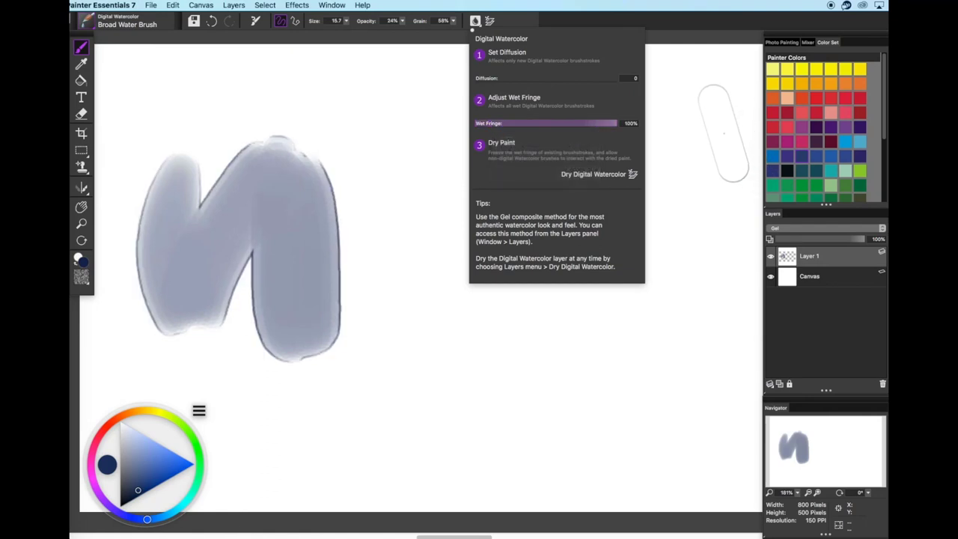
mouse_move(530, 124)
mouse_down()
mouse_move(493, 124)
mouse_move(624, 125)
mouse_up()
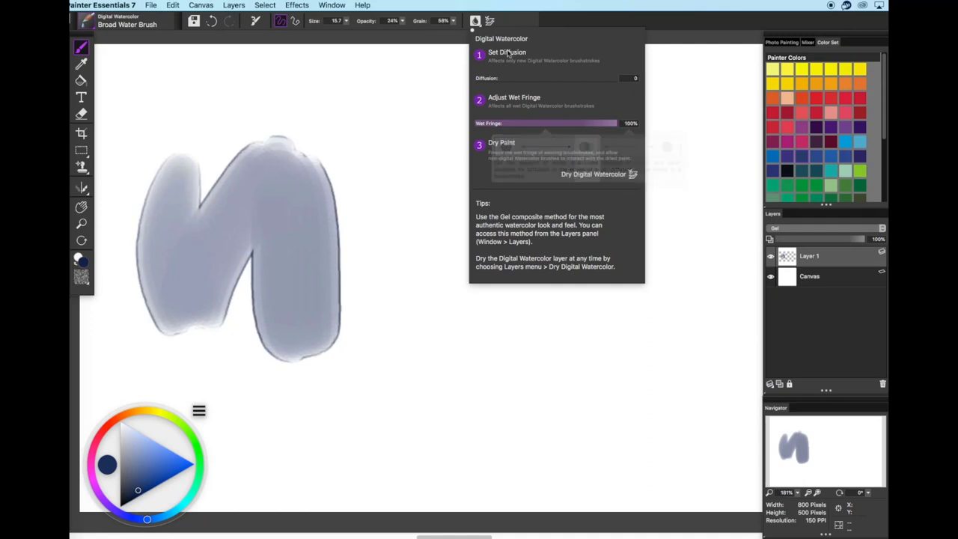
click(476, 21)
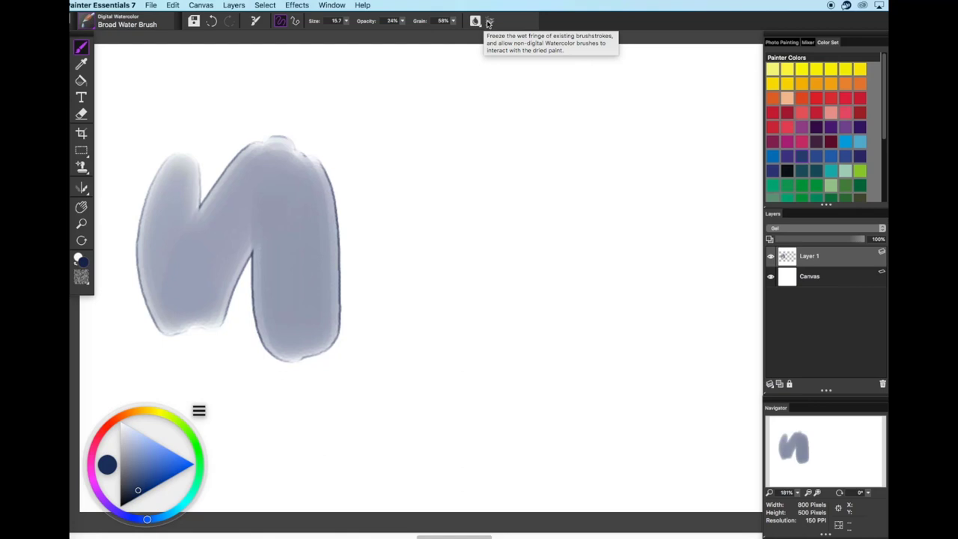
- Paint a curved stroke overlapping the dried zigzag and set the wet fringe to 41%
mouse_move(367, 168)
mouse_down()
mouse_move(370, 179)
mouse_move(258, 180)
mouse_move(460, 168)
mouse_up()
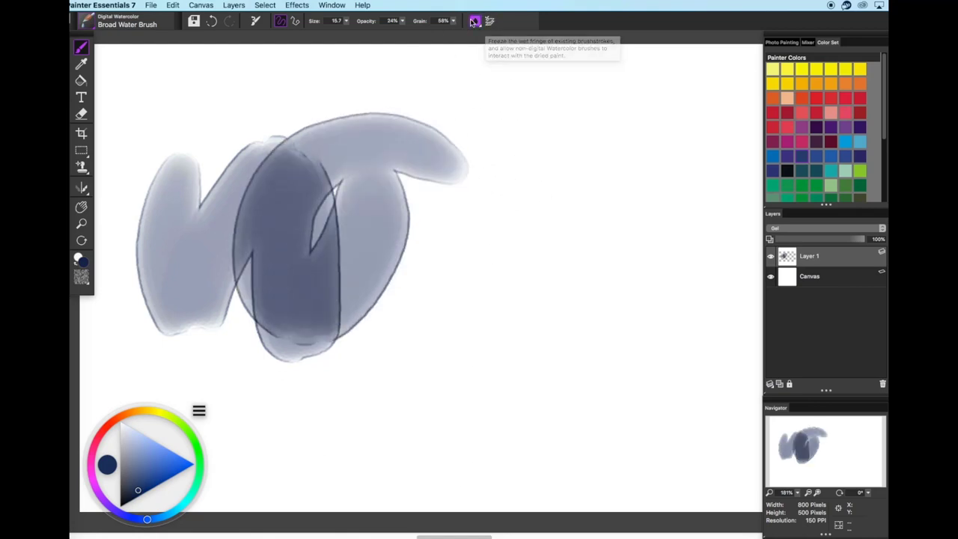
click(475, 20)
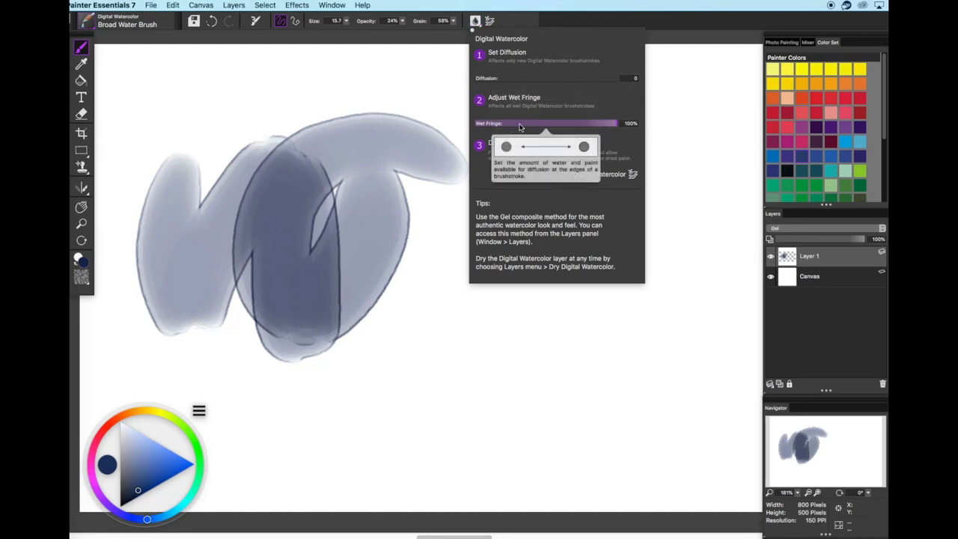
click(511, 124)
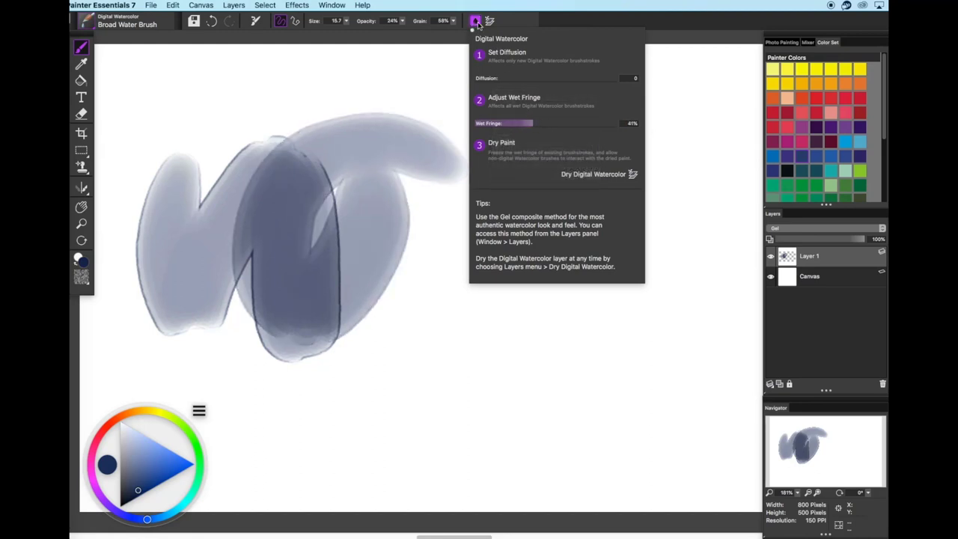
click(475, 21)
mouse_move(438, 96)
mouse_down()
mouse_move(425, 129)
mouse_move(517, 335)
mouse_move(587, 206)
mouse_move(515, 157)
mouse_move(429, 235)
mouse_move(372, 372)
mouse_move(439, 183)
mouse_move(466, 256)
mouse_move(299, 168)
mouse_move(501, 225)
mouse_up()
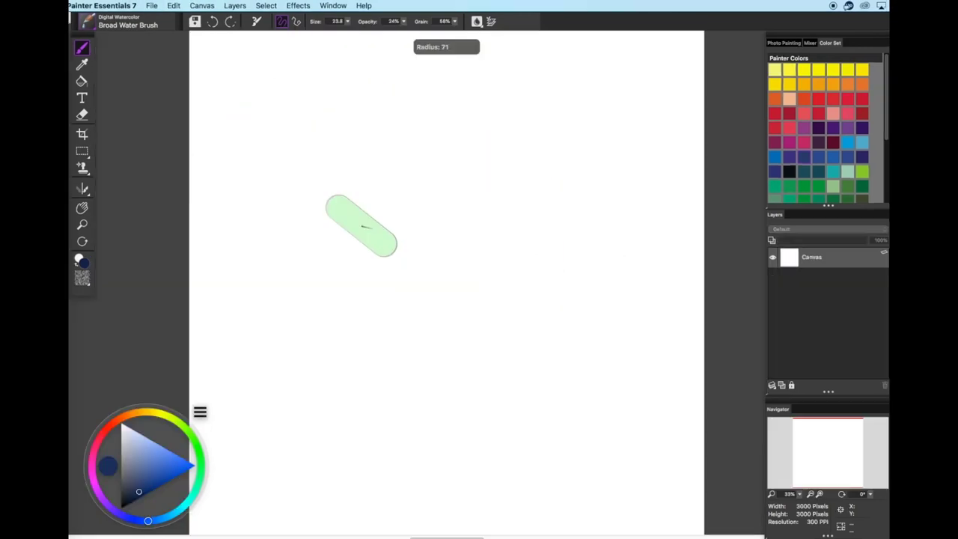
- Paint overlapping vertical strokes in the left half of the 3000-pixel canvas and check the diffusion setting
mouse_move(312, 163)
mouse_down()
mouse_move(314, 233)
mouse_move(335, 146)
mouse_move(353, 420)
mouse_move(307, 346)
mouse_up()
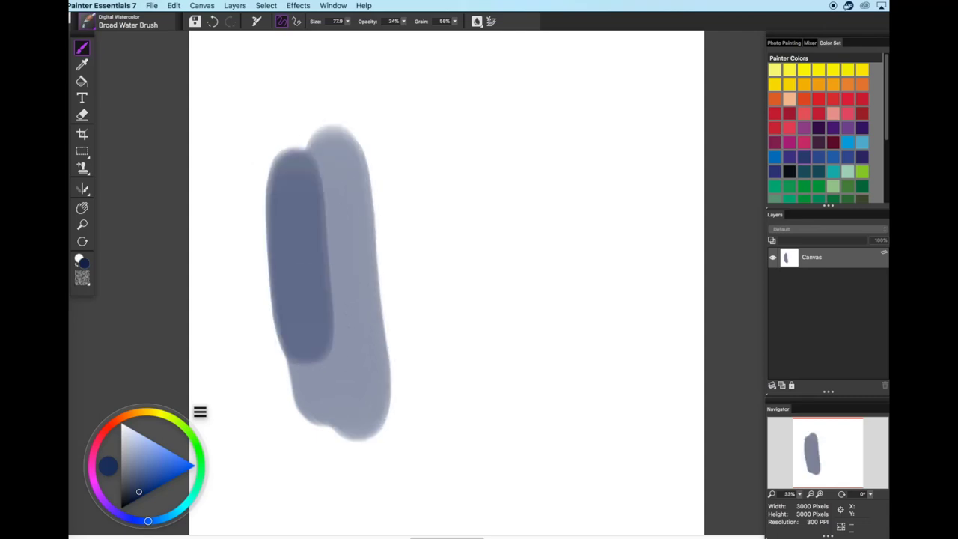
click(477, 21)
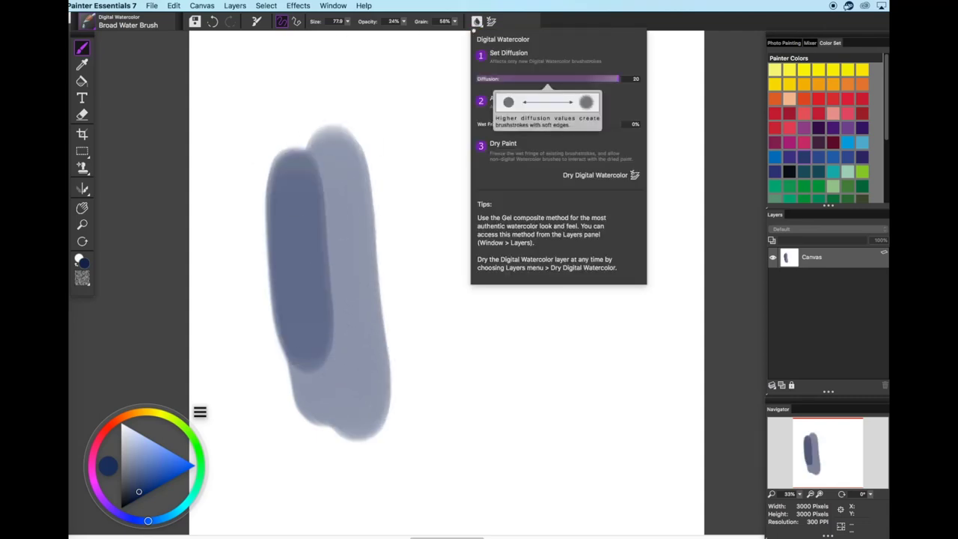
click(476, 21)
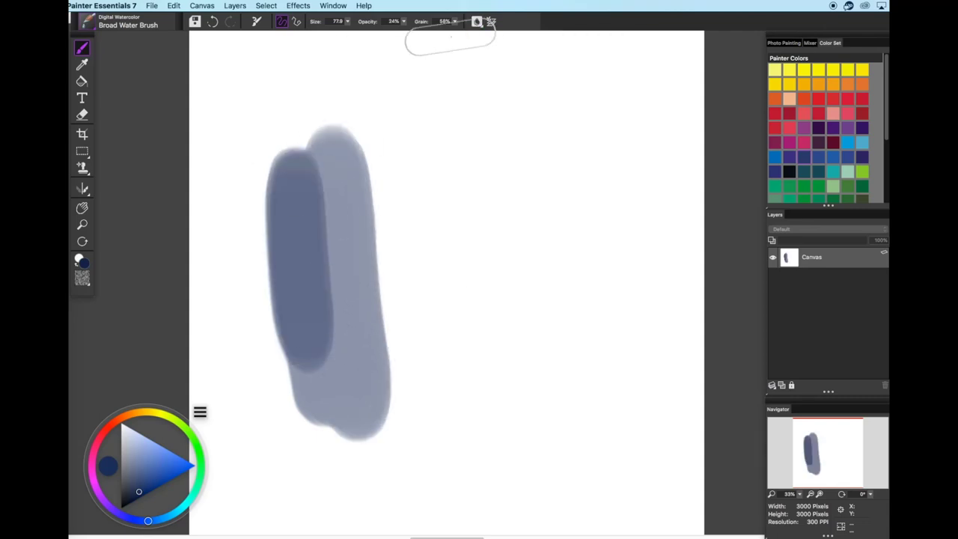
- Resize the canvas to 1000 by 1000 pixels
click(202, 6)
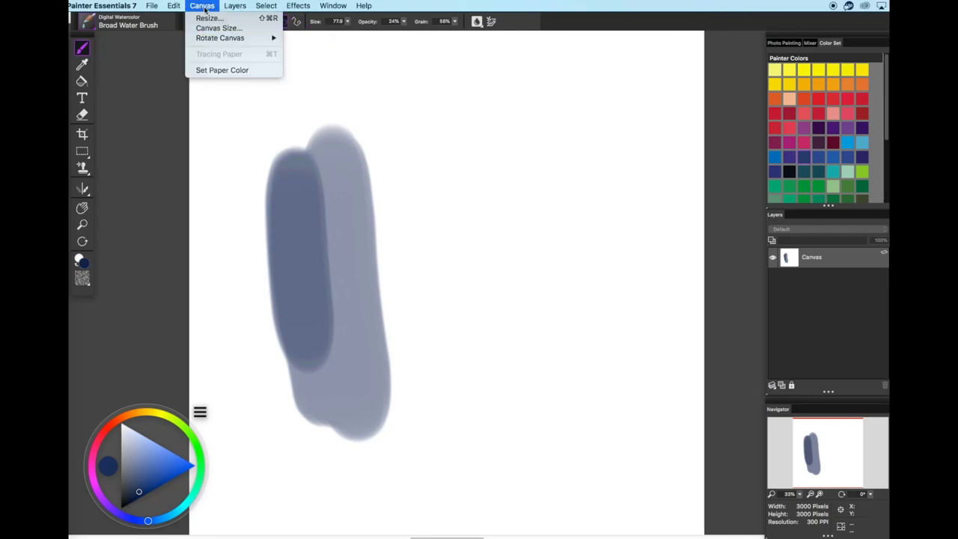
click(211, 20)
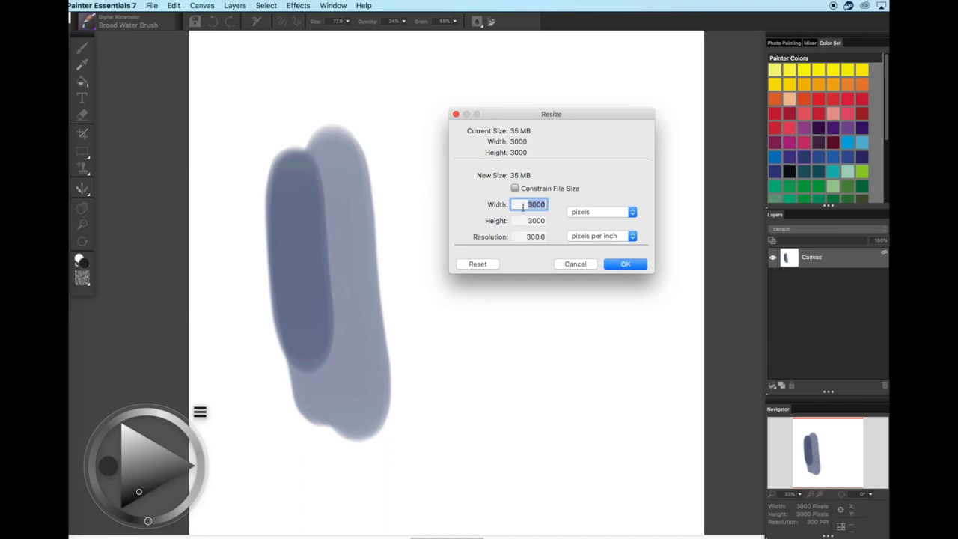
click(625, 263)
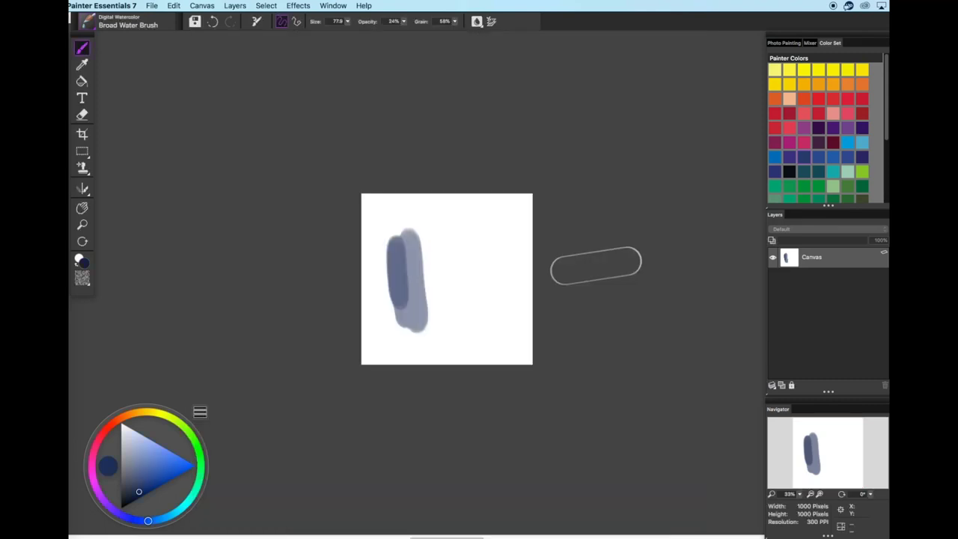
- Reduce the brush size to 38.1 and paint vertical strokes in the right half of the resized canvas
click(799, 493)
drag(778, 502, 806, 502)
key(bracketleft)
drag(519, 161, 515, 254)
drag(515, 213, 523, 410)
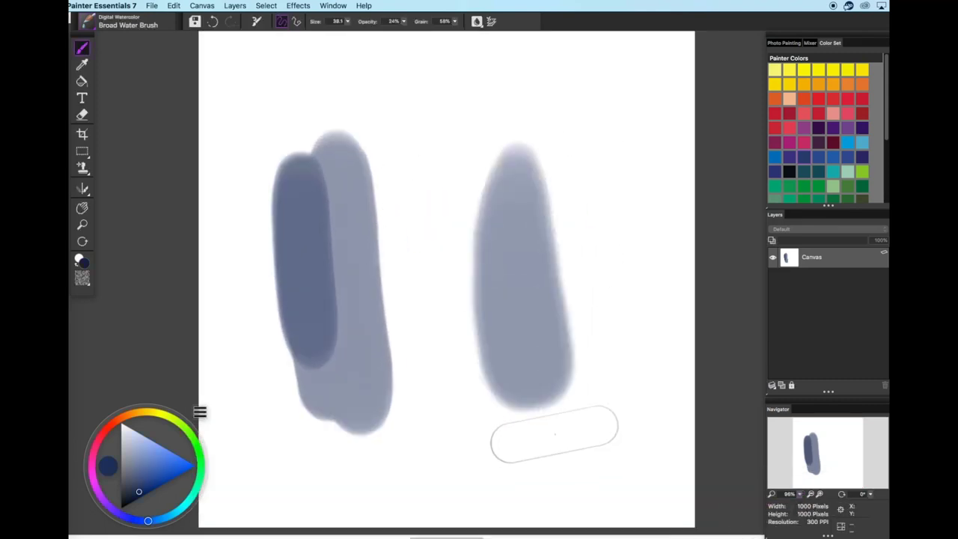
drag(618, 136, 619, 366)
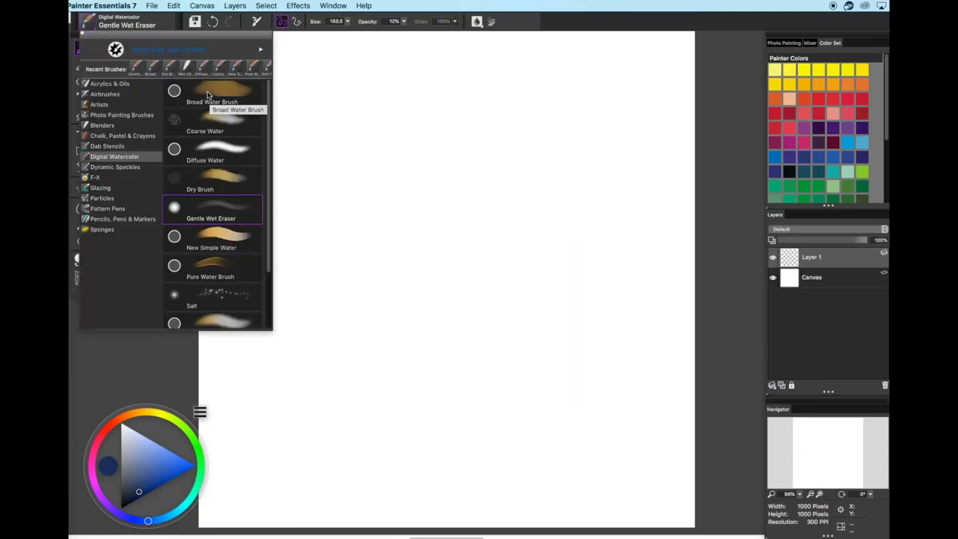
- Paint a blue cloud-like shape in the middle of Layer 1 with the Broad Water Brush
mouse_move(428, 225)
mouse_down()
mouse_move(449, 337)
mouse_move(419, 273)
mouse_move(460, 239)
mouse_up()
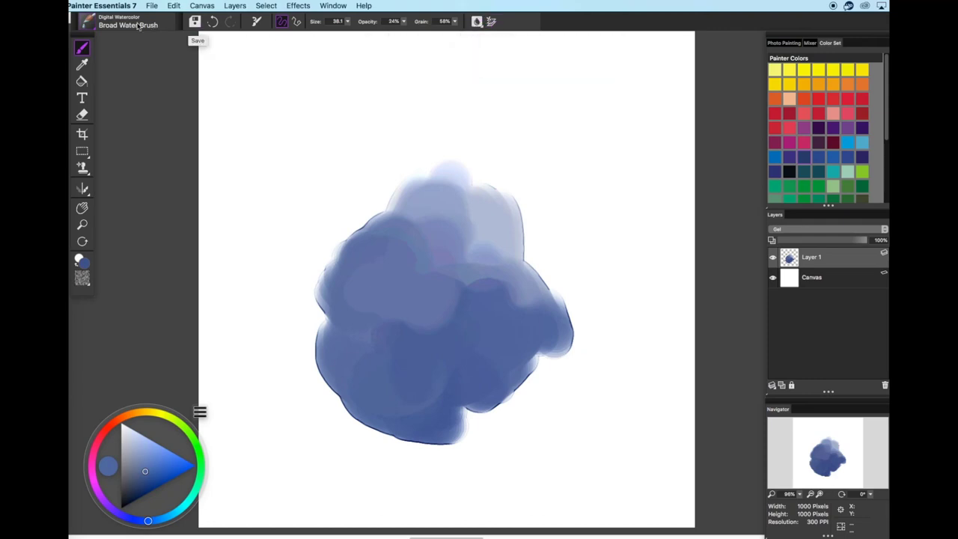
- Soften the upper edges of the blue shape with the Gentle Wet Eraser, reducing its size from the default to 67
click(87, 24)
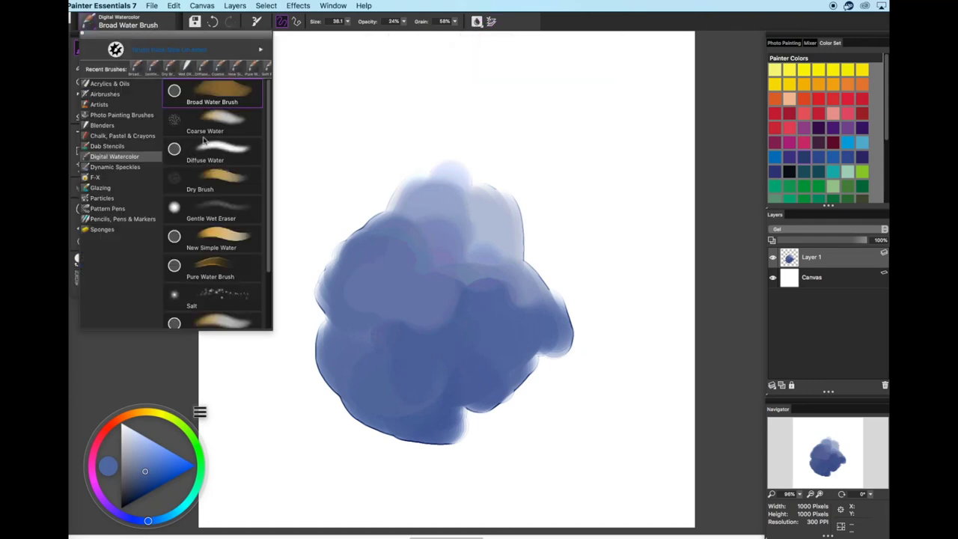
click(196, 213)
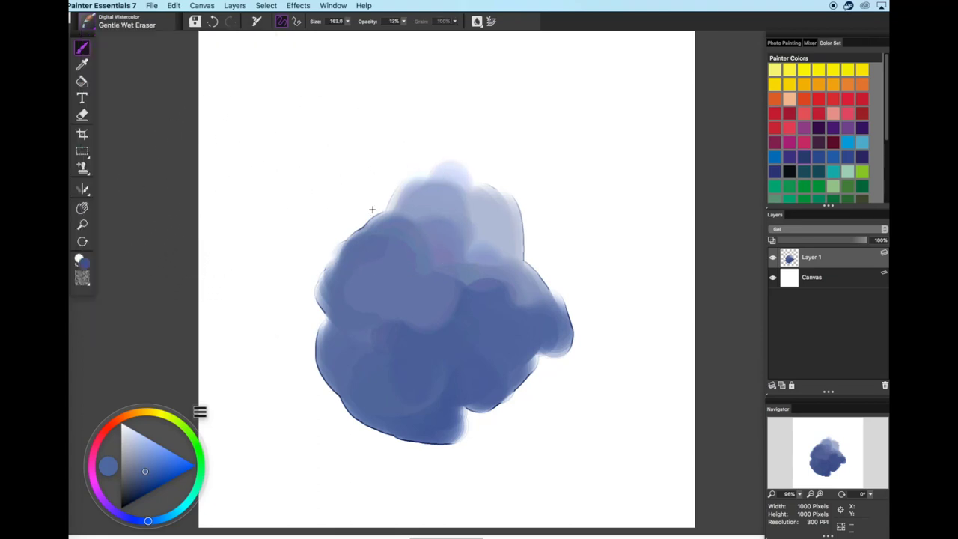
key(bracketleft)
key(bracketleft)
key(bracketleft)
drag(353, 216, 382, 227)
drag(352, 219, 377, 203)
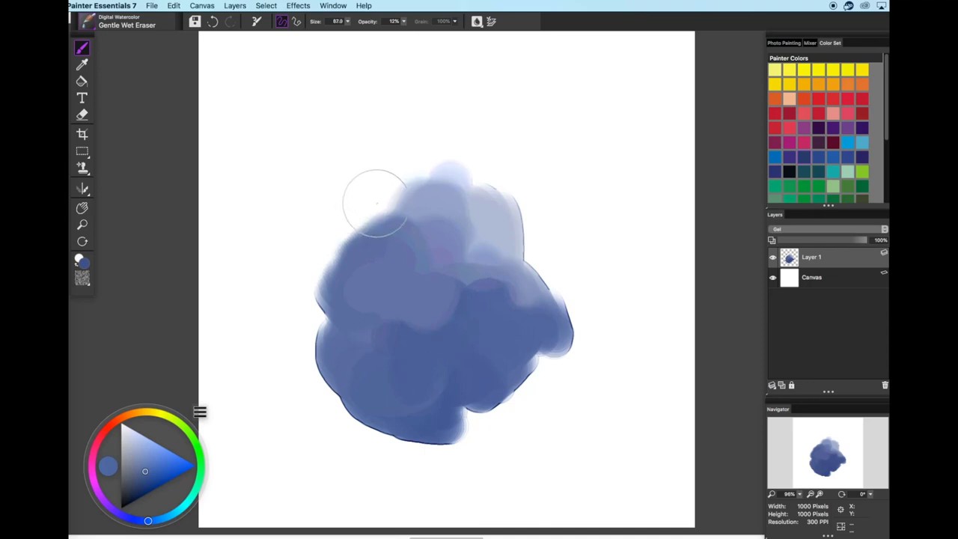
mouse_move(443, 157)
mouse_down()
mouse_move(407, 201)
mouse_move(488, 191)
mouse_up()
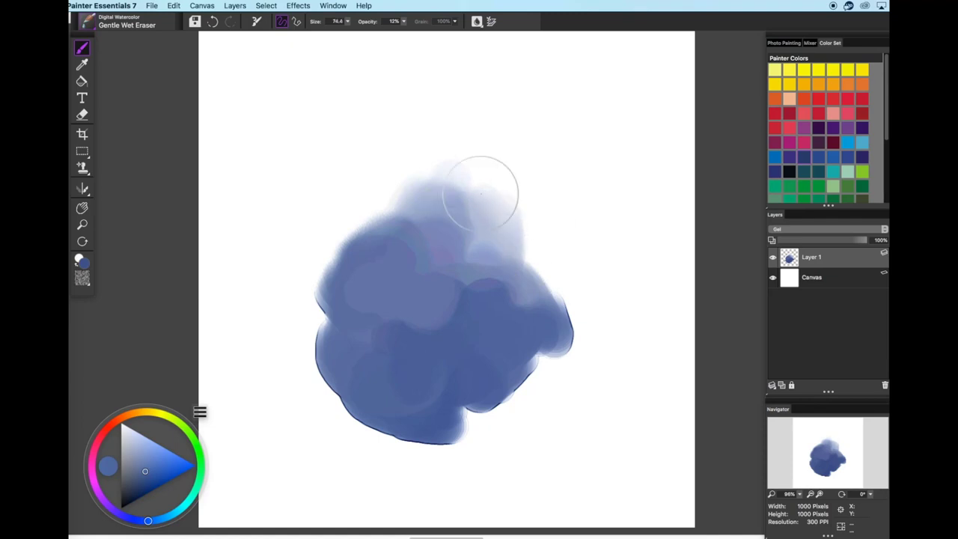
drag(480, 193, 475, 209)
drag(556, 276, 497, 242)
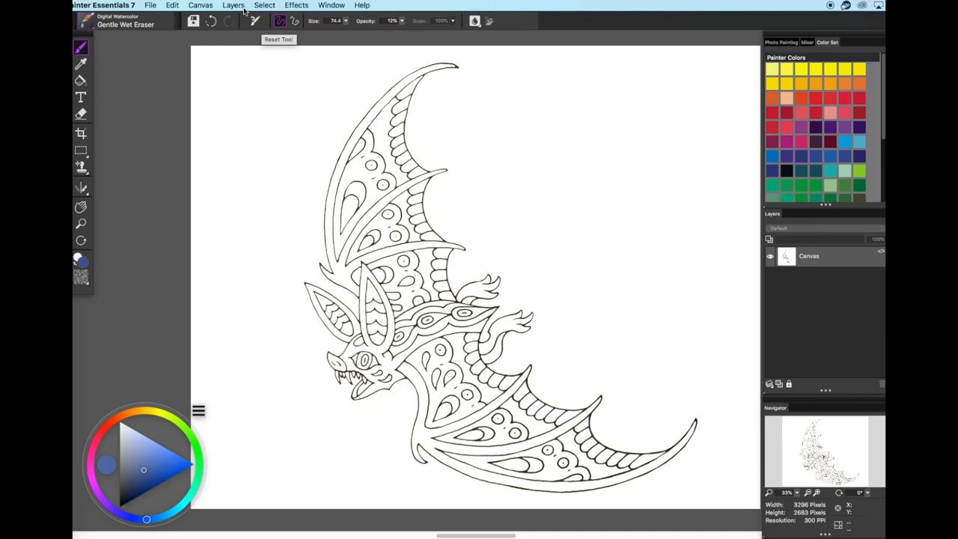
- Add a new layer above the bat line drawing
click(238, 5)
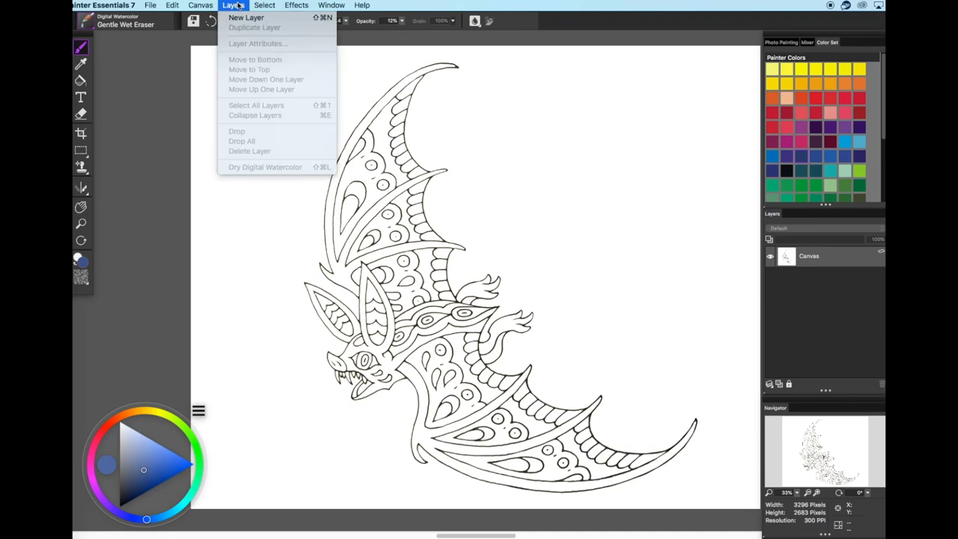
click(242, 17)
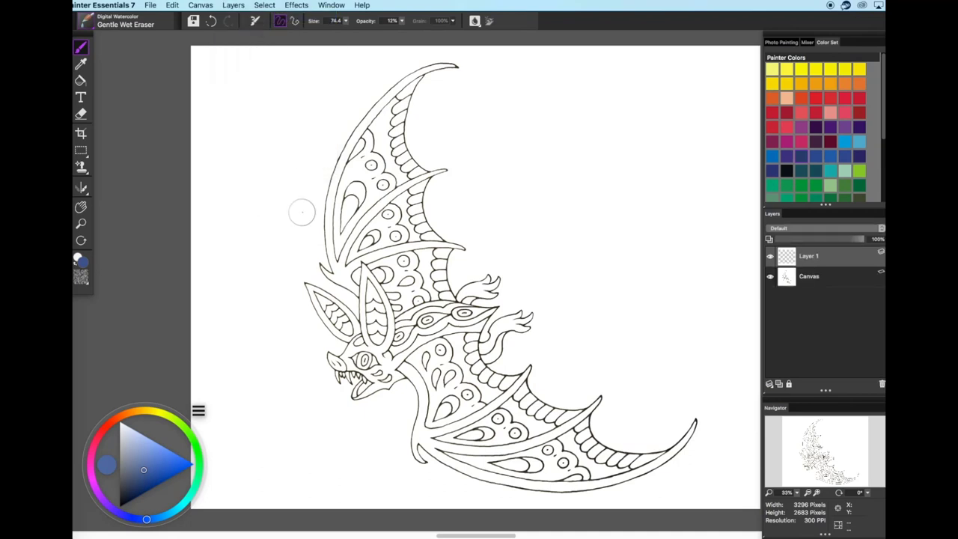
- Paint a blue Broad Water Brush stroke over the bat's upper wing and set Layer 1's composite method to Gel
click(88, 24)
click(204, 94)
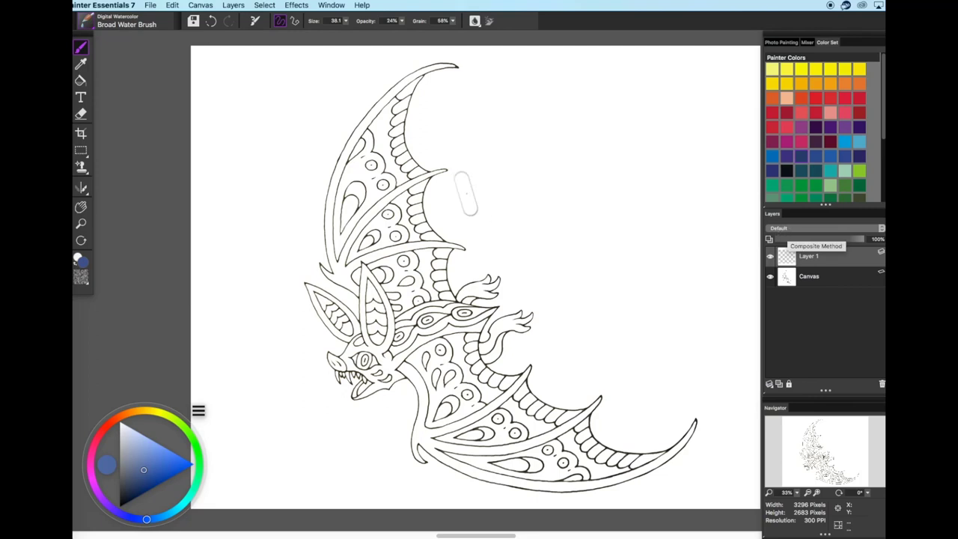
mouse_move(423, 154)
mouse_down()
mouse_move(411, 174)
mouse_move(479, 266)
mouse_up()
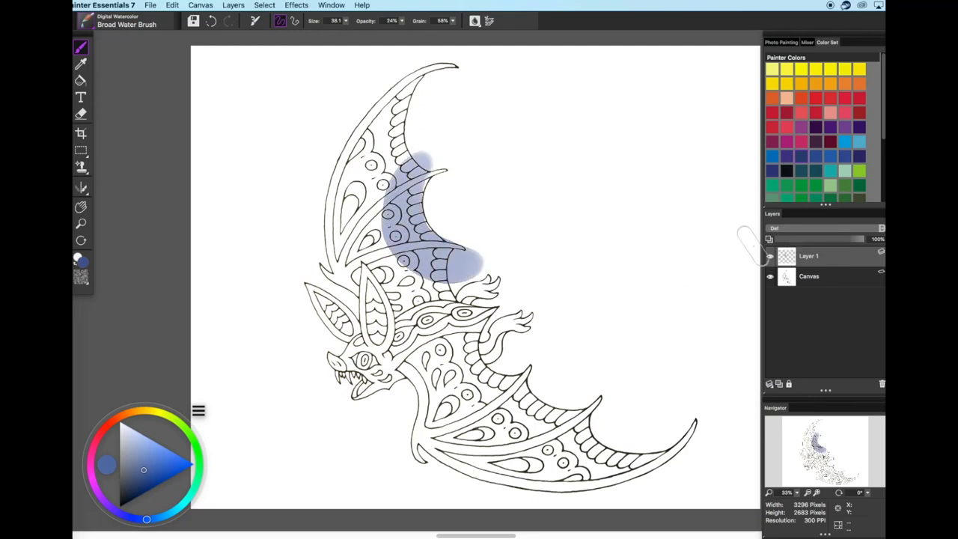
click(783, 228)
click(782, 241)
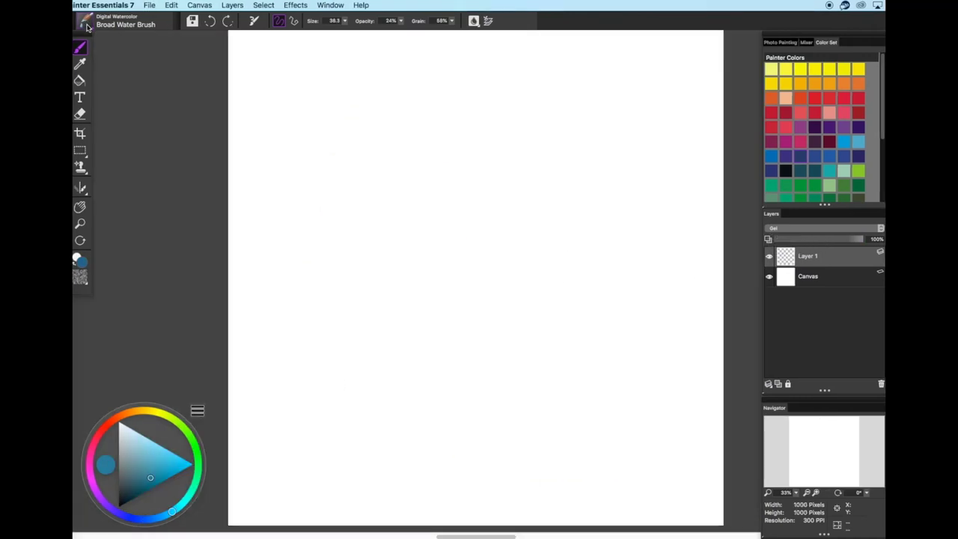
- Paint a broad teal zigzag diagonally across the blank canvas with the Coarse Water brush
click(89, 24)
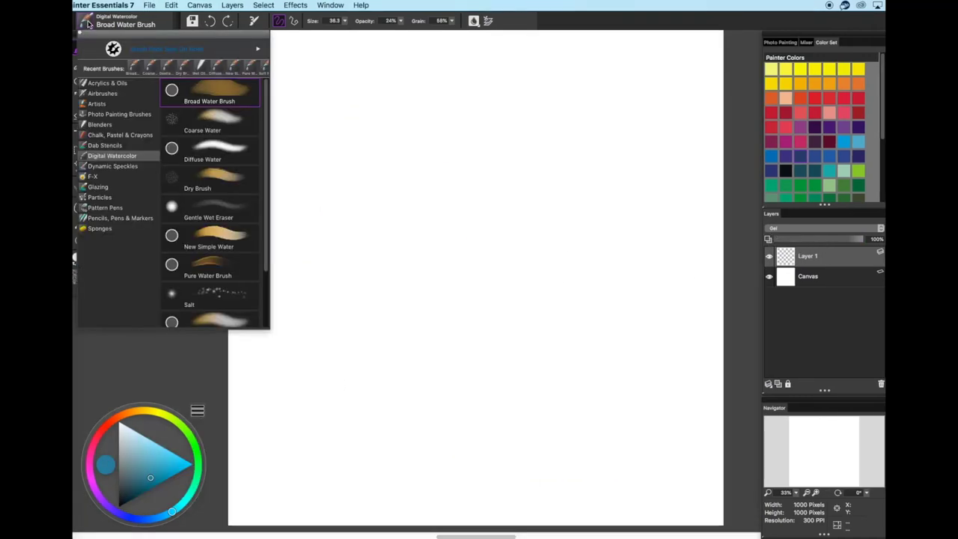
click(211, 122)
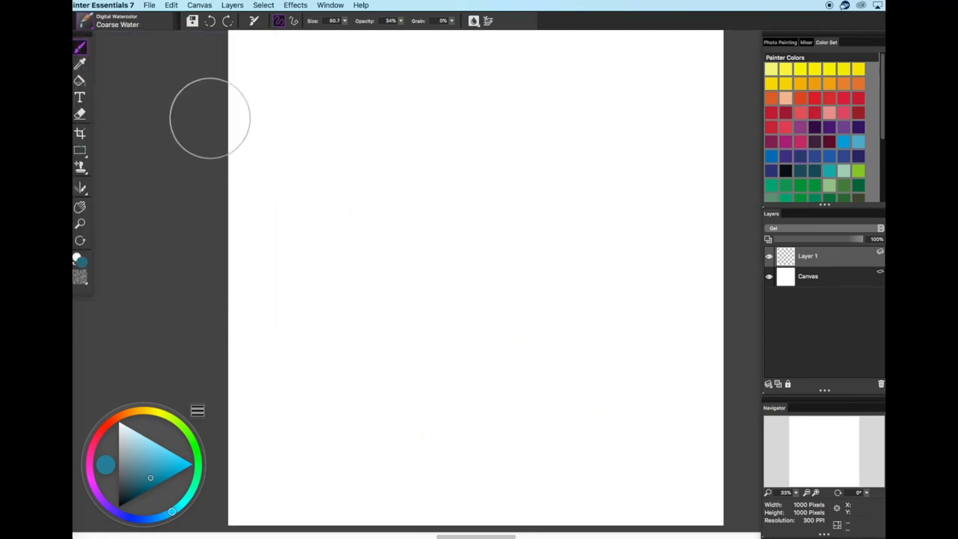
mouse_move(321, 134)
mouse_down()
mouse_move(344, 266)
mouse_move(553, 180)
mouse_move(632, 460)
mouse_up()
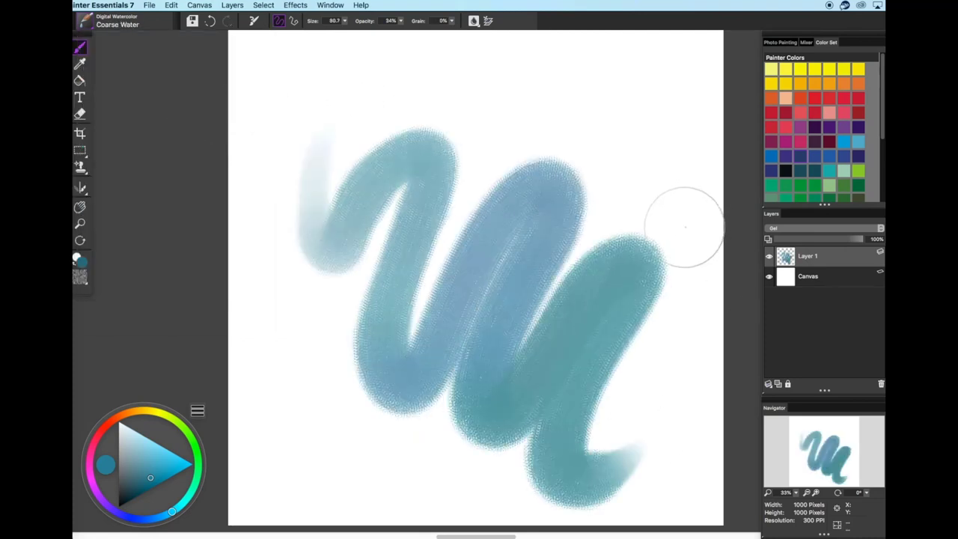
- Sample the teal and blue colors from different parts of the zigzag stroke
alt+click(579, 328)
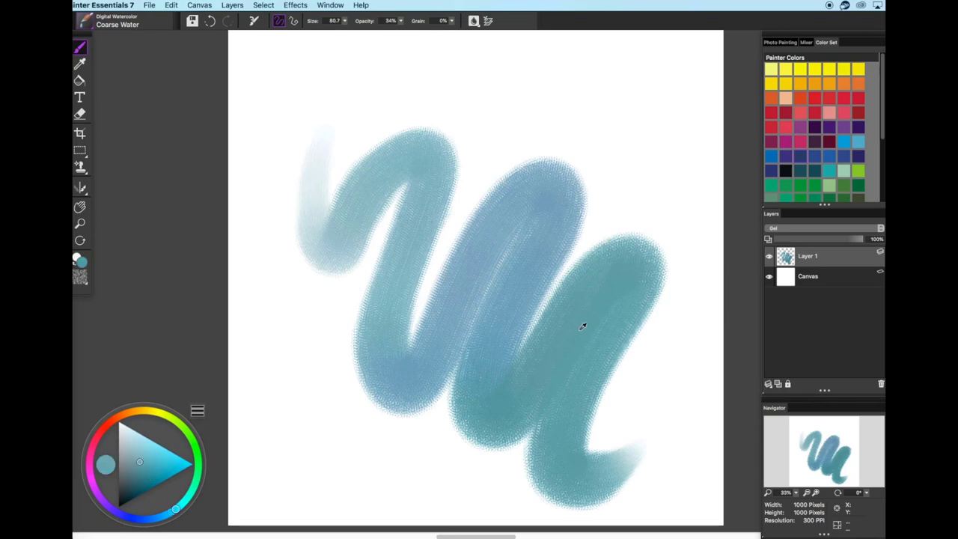
alt+click(532, 265)
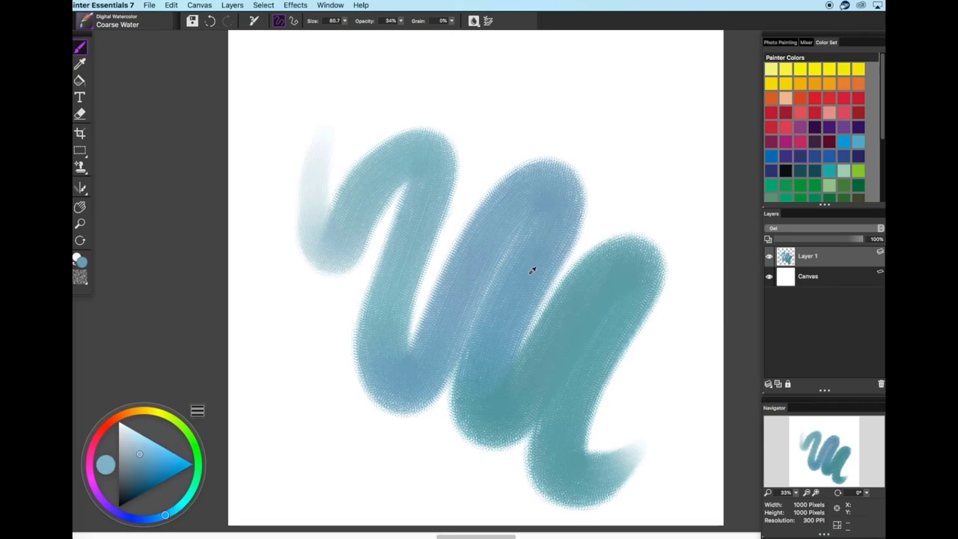
alt+click(591, 322)
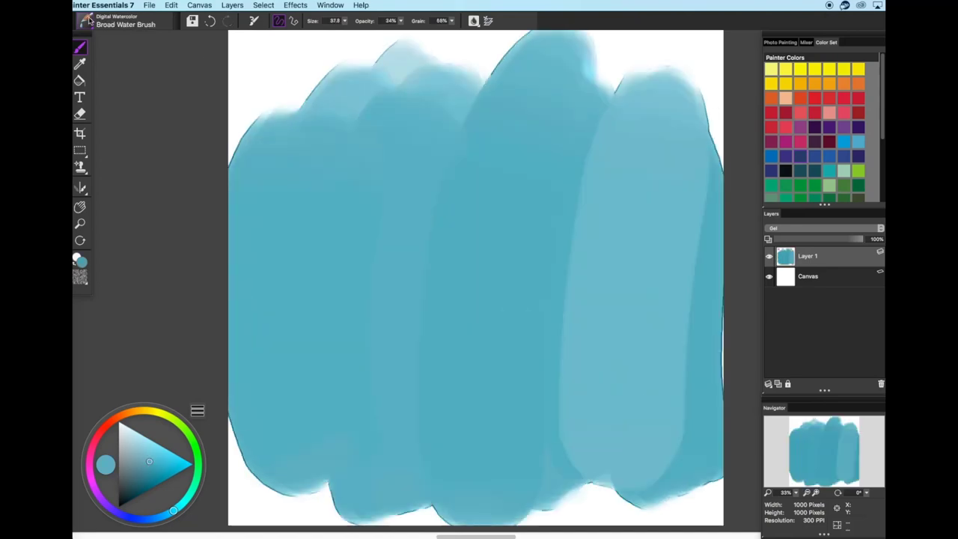
- Choose the Salt brush from the Digital Watercolor category for the blue wash
click(89, 24)
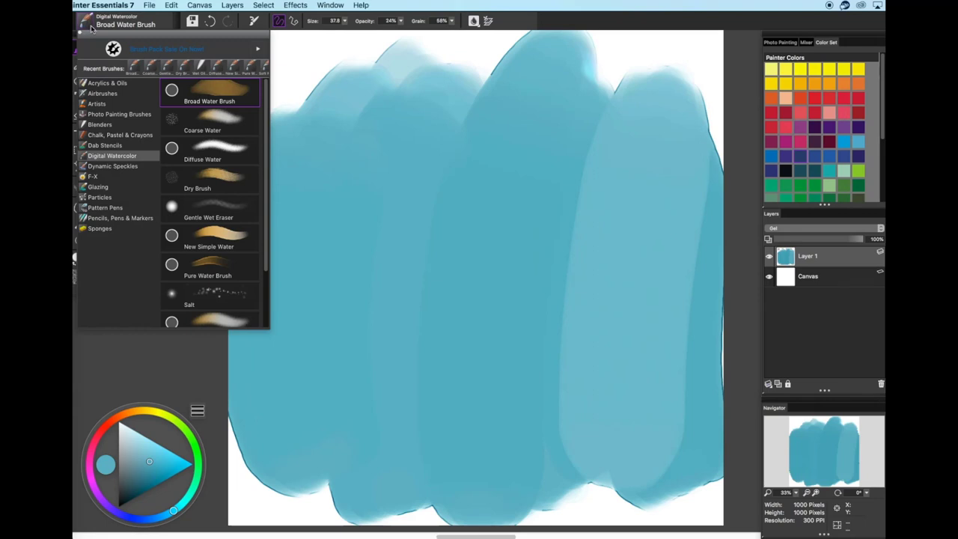
click(209, 299)
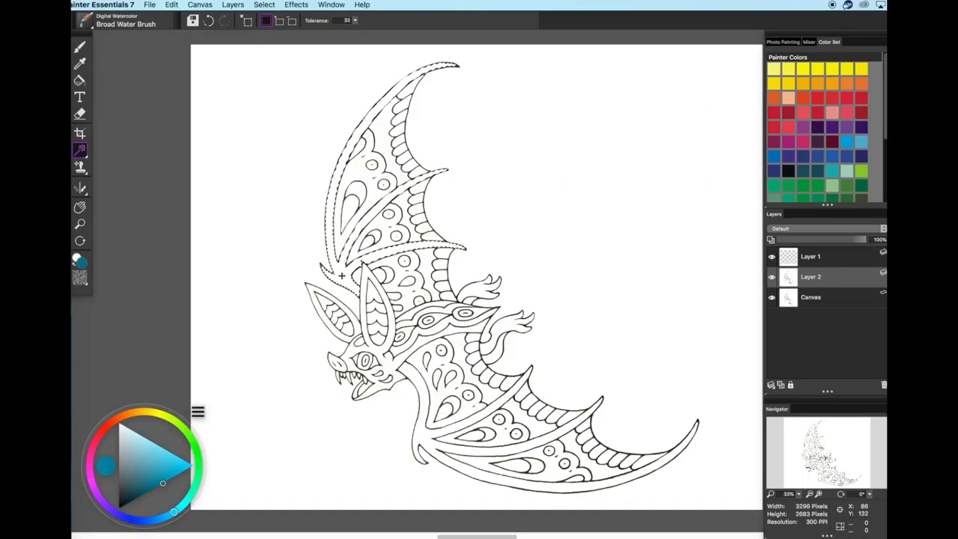
- Undo the last Magic Wand selection and clear the remaining selection on the bat drawing
key(super+z)
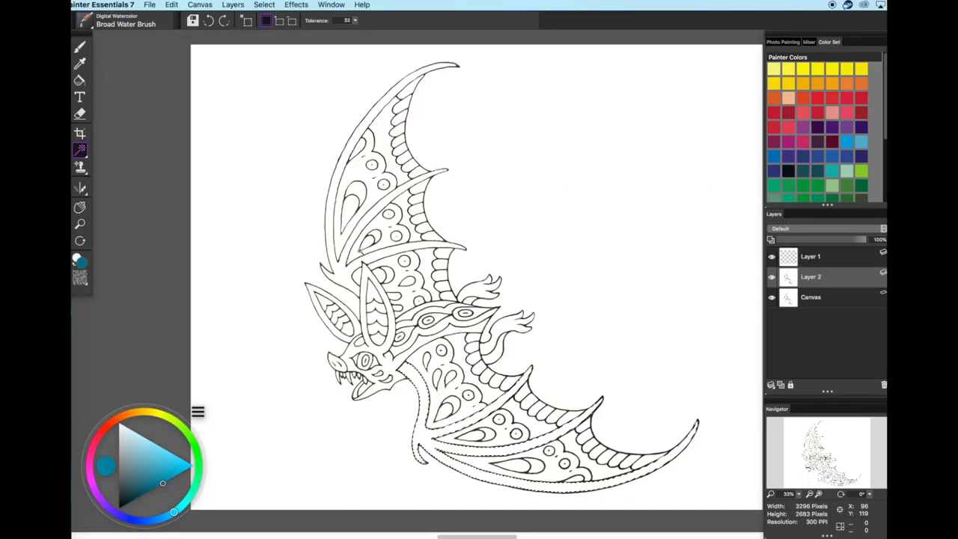
key(super+d)
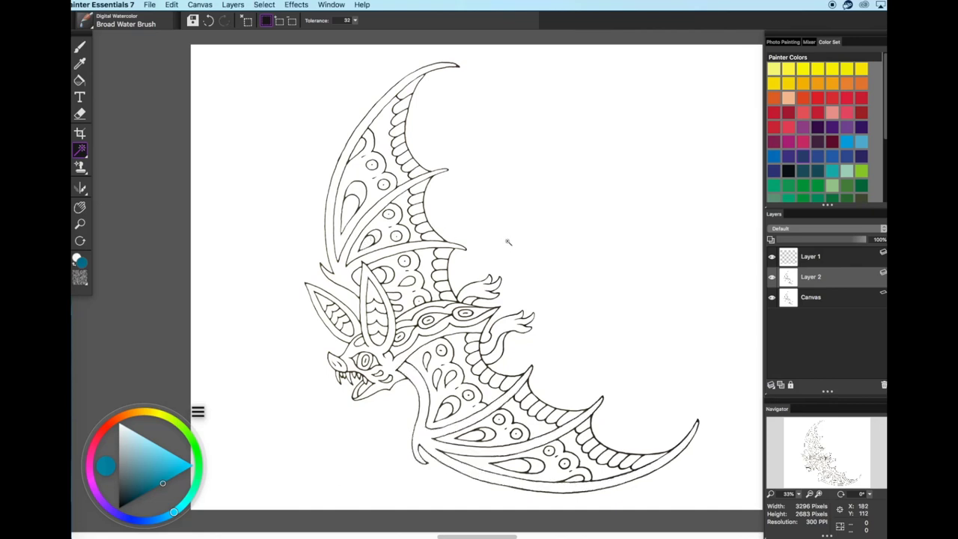
key(b)
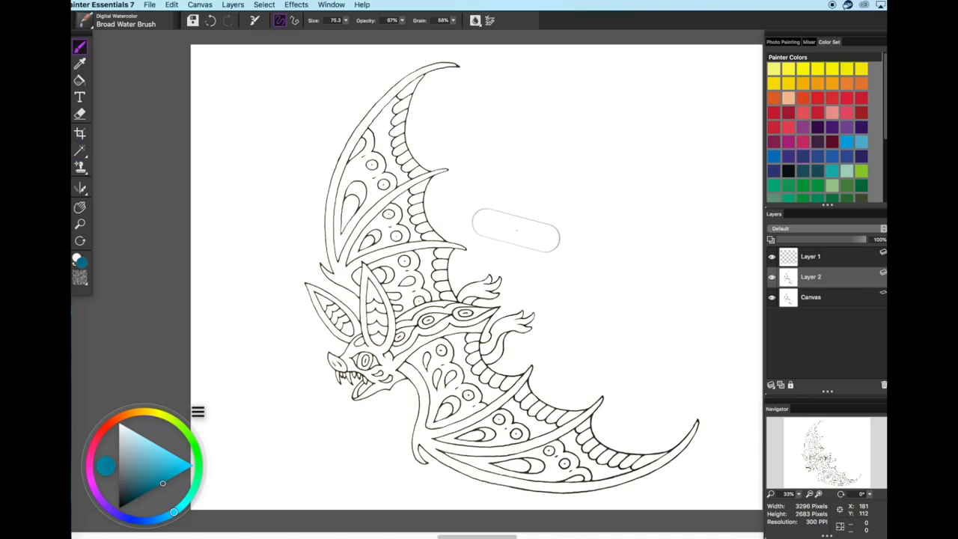
- Select the upper wing's frame on Layer 2 with the Magic Wand and paint it teal with the Broad Water Brush
key(w)
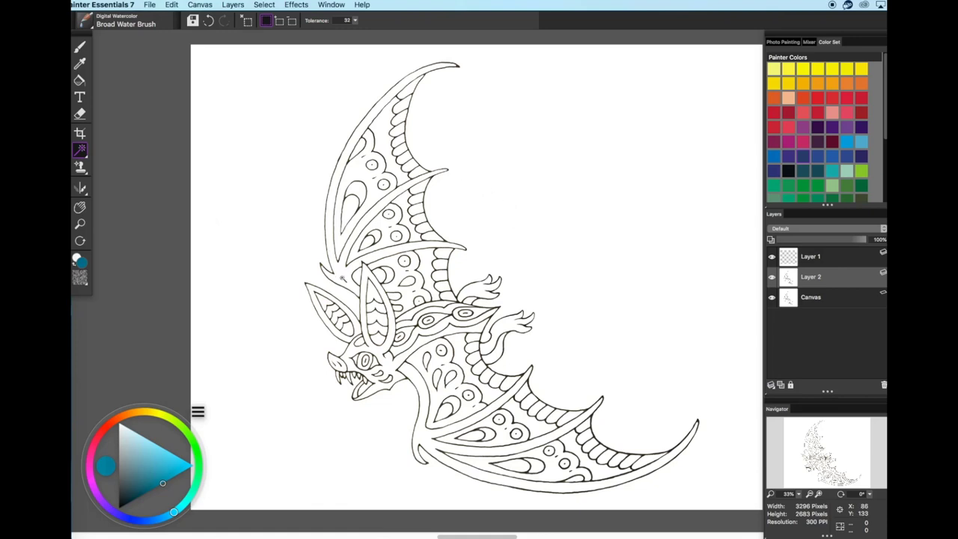
click(343, 277)
key(b)
mouse_move(333, 176)
mouse_down()
mouse_move(341, 281)
mouse_move(394, 228)
mouse_up()
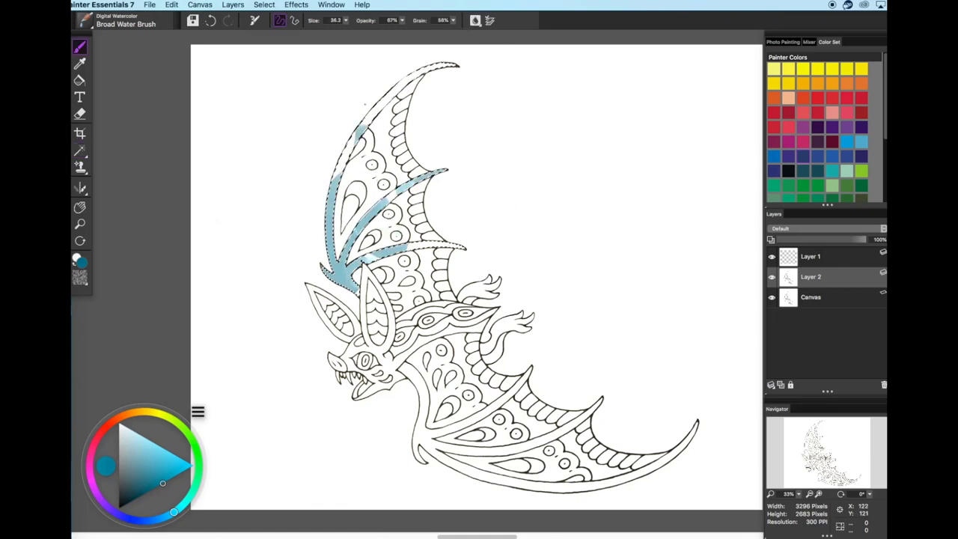
drag(365, 104, 452, 66)
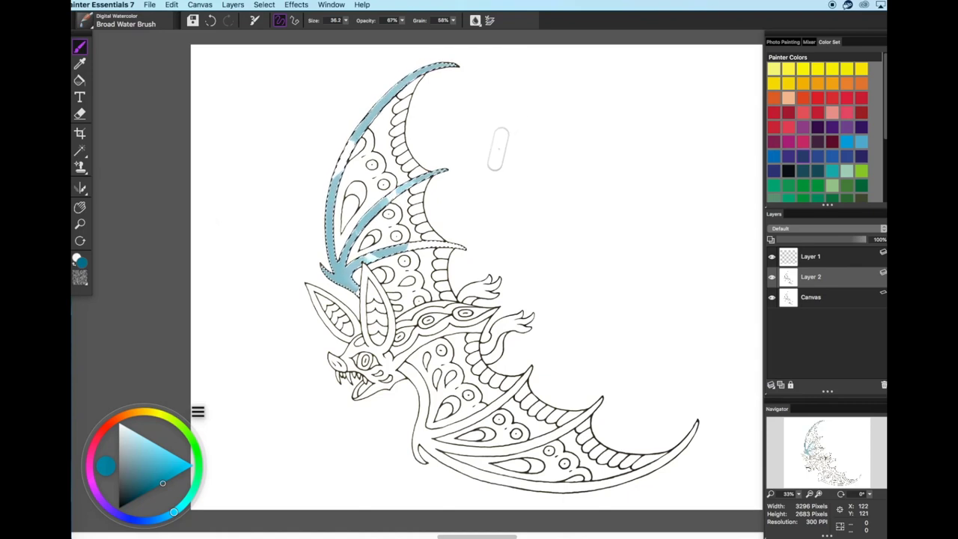
- Select the lower wing's frame with the Magic Wand and paint it teal with the Broad Water Brush
key(w)
click(431, 436)
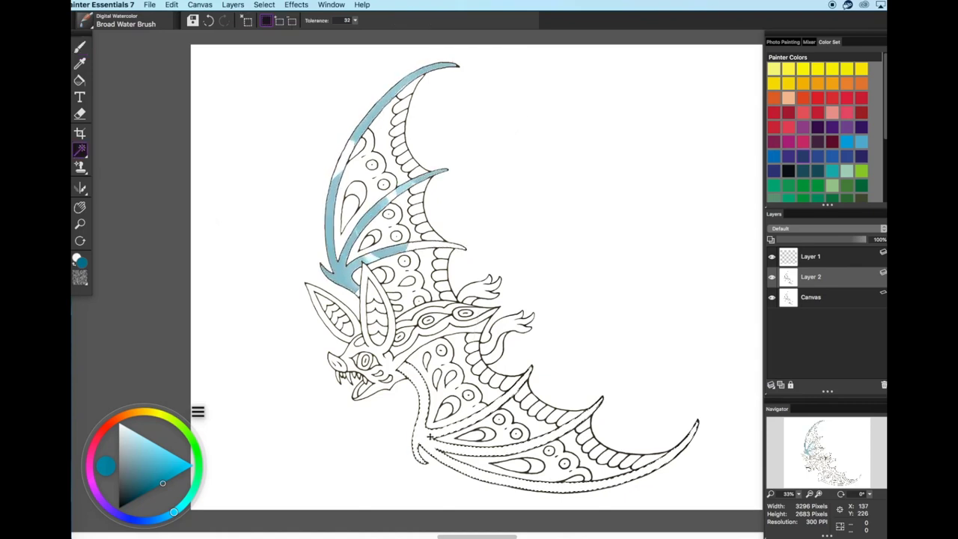
key(b)
mouse_move(400, 365)
mouse_down()
mouse_move(430, 451)
mouse_move(560, 432)
mouse_up()
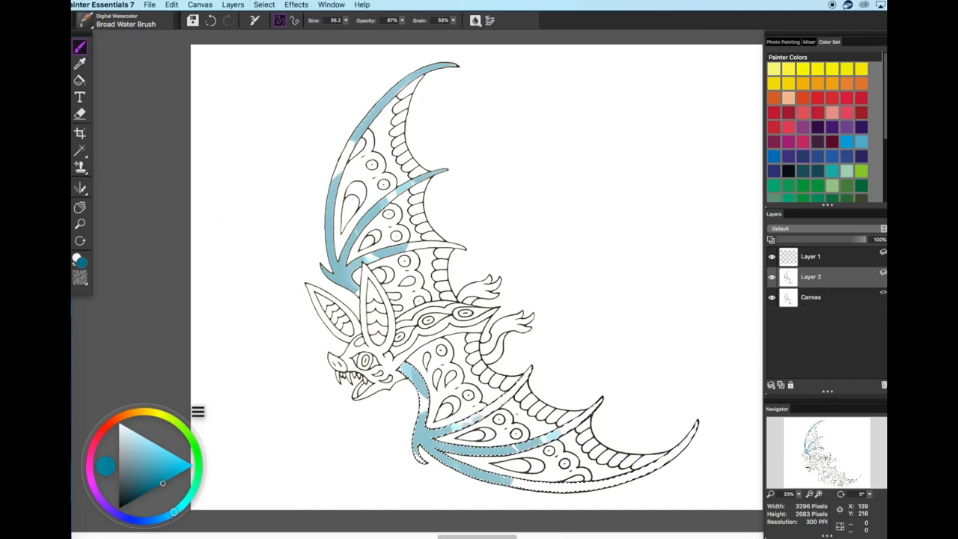
drag(520, 482, 700, 420)
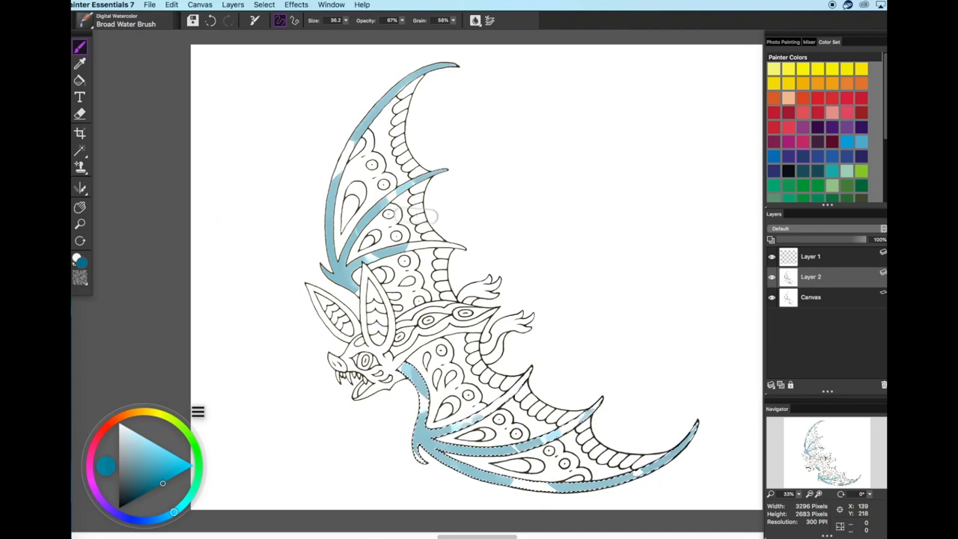
- Select the upper wing's frame with the Magic Wand and clear the watercolor paint from it
key(w)
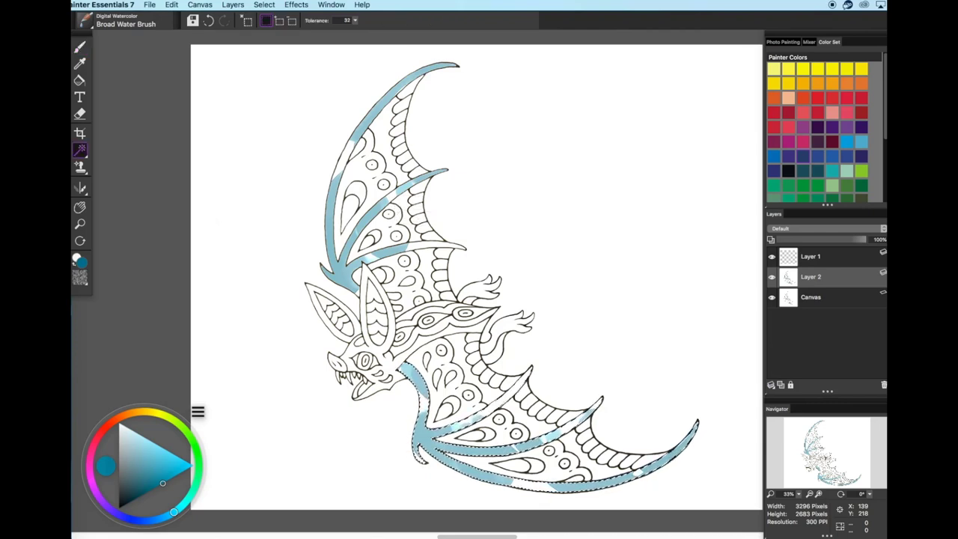
click(334, 200)
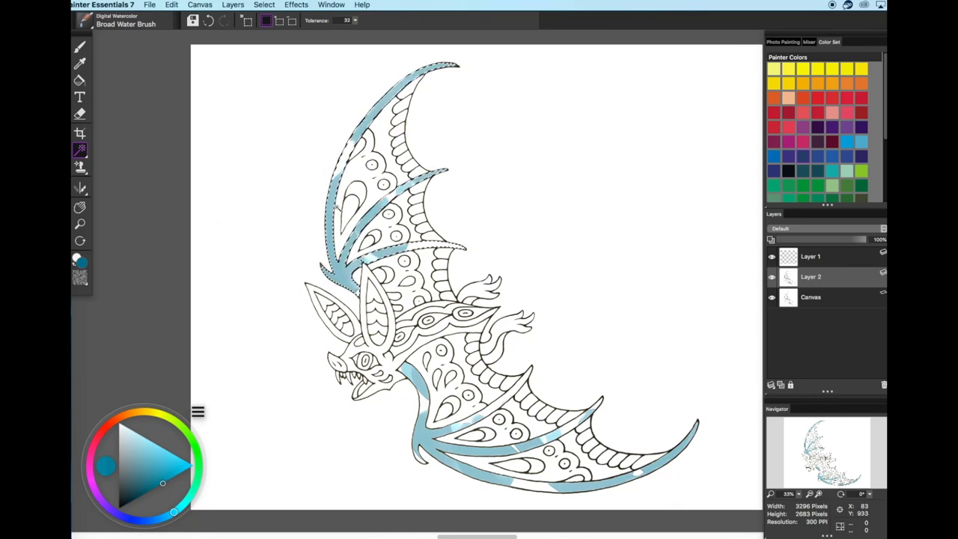
key(BackSpace)
- Paint the selected upper wing frame teal with the Concept Art Jitter brush from the Chalk, Pastel & Crayons category
click(120, 21)
click(109, 135)
click(210, 119)
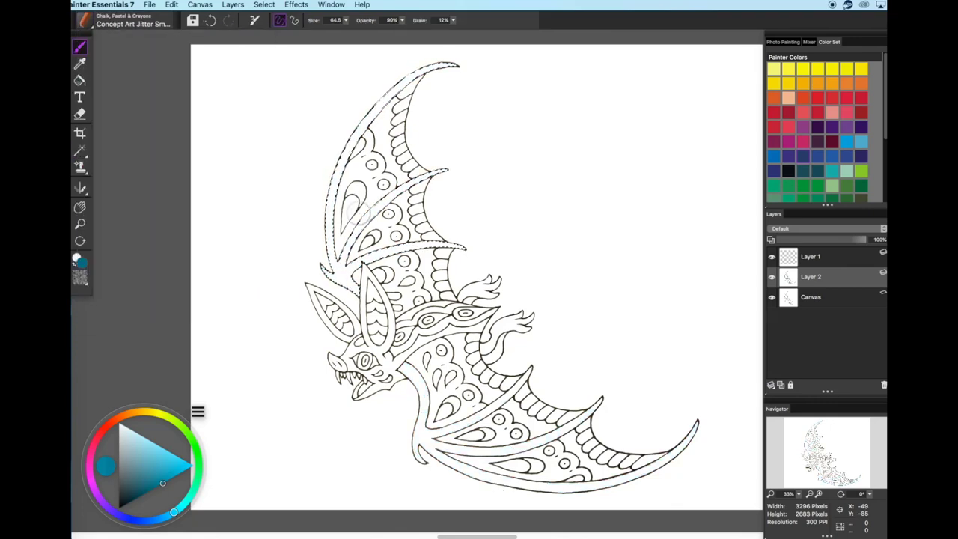
drag(345, 278, 442, 171)
drag(337, 262, 453, 66)
- Select the lower wing's frame with the Magic Wand and paint it teal with the Concept Art Jitter brush
key(w)
click(414, 374)
key(b)
drag(406, 366, 422, 382)
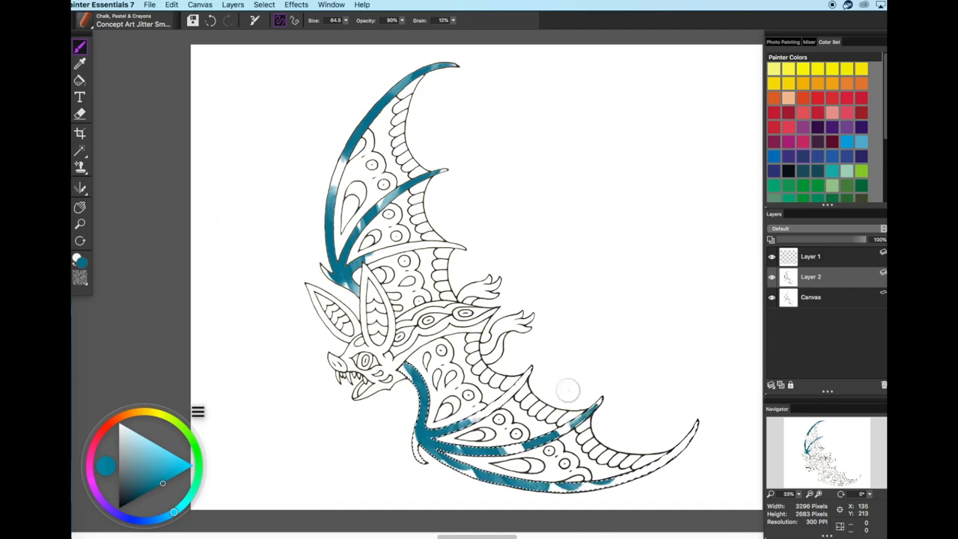
- Try to select the painted teal frame of the upper wing with the Magic Wand
key(w)
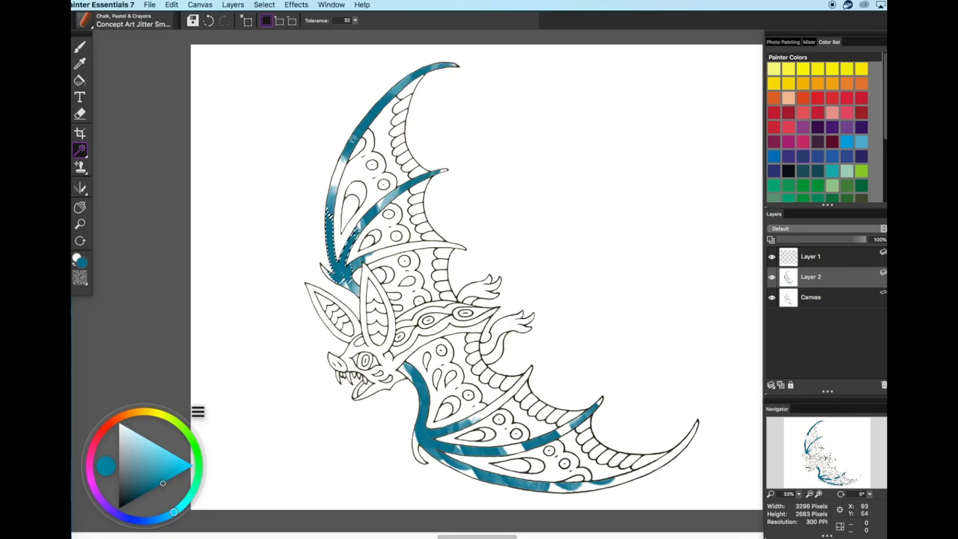
click(349, 151)
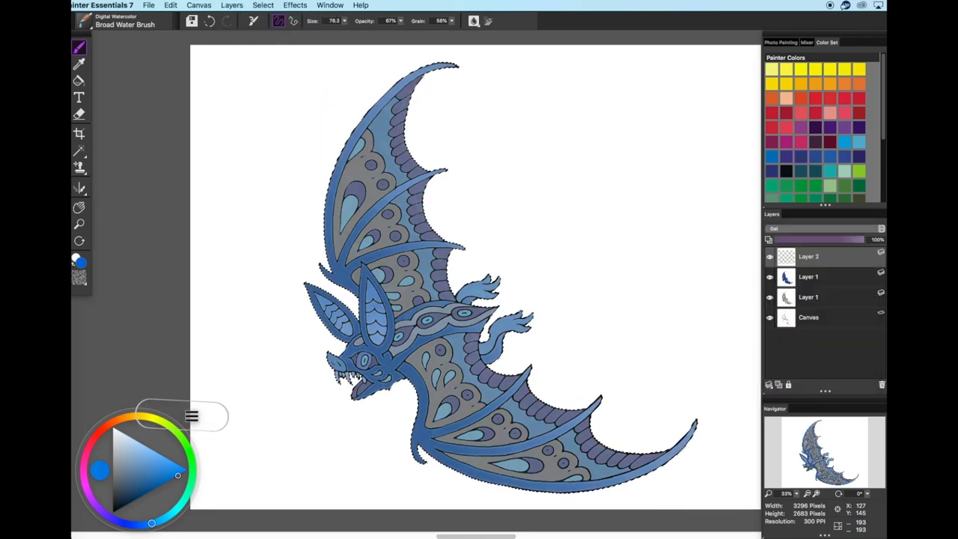
- Undo the last two changes and shade the outer parts of both wings red on Layer 2 with the Dry Brush
key(super+z)
key(super+z)
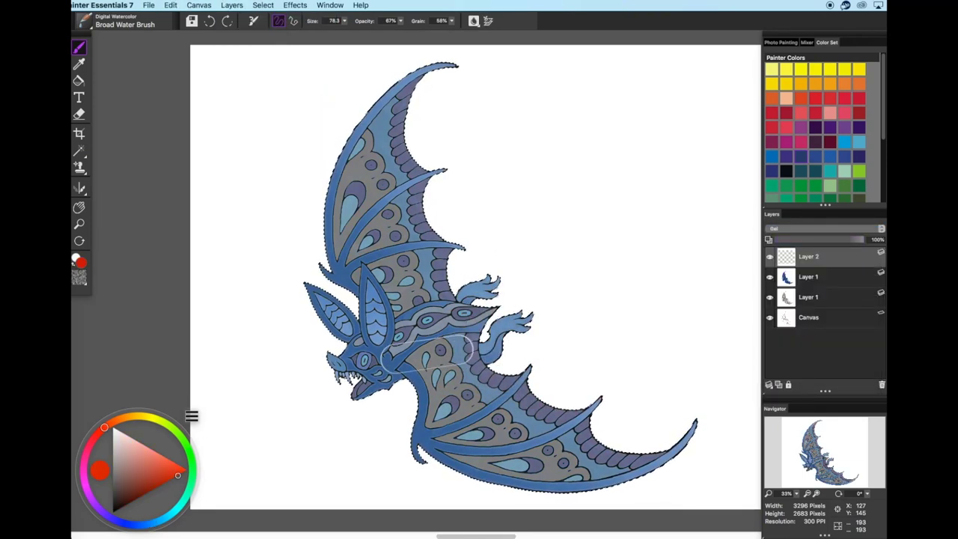
click(124, 21)
click(209, 180)
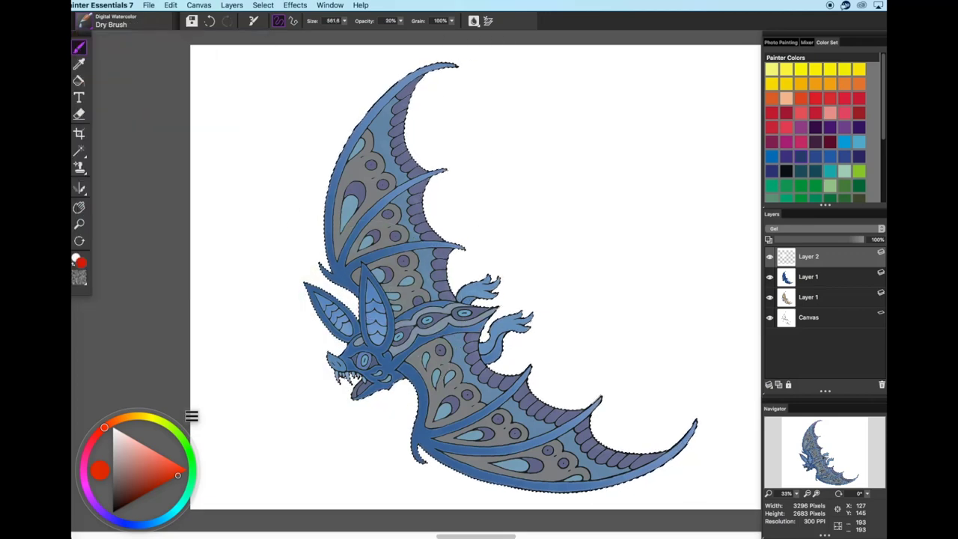
drag(374, 246, 378, 158)
drag(524, 456, 658, 445)
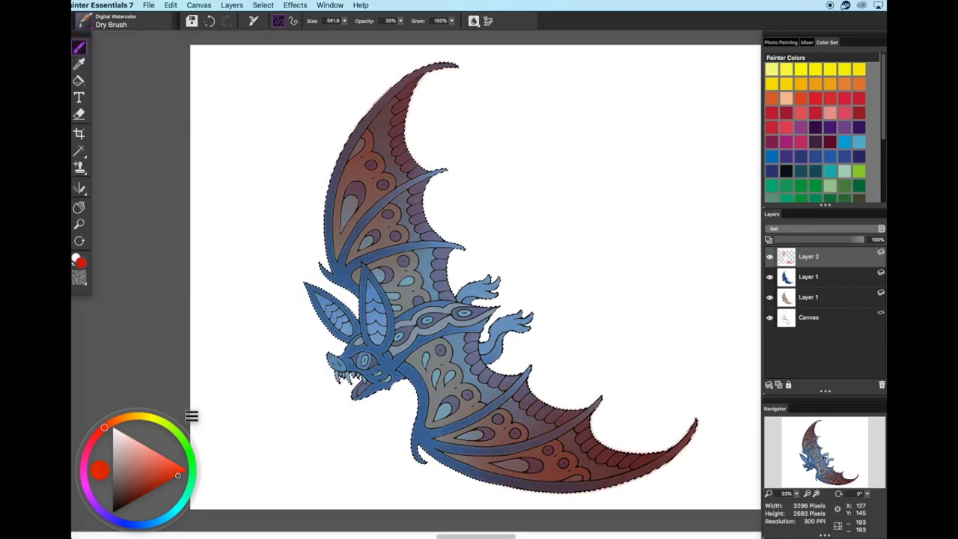
- Undo the last red stroke and repaint the lower and upper wings with further Dry Brush strokes
key(super+z)
drag(478, 441, 621, 445)
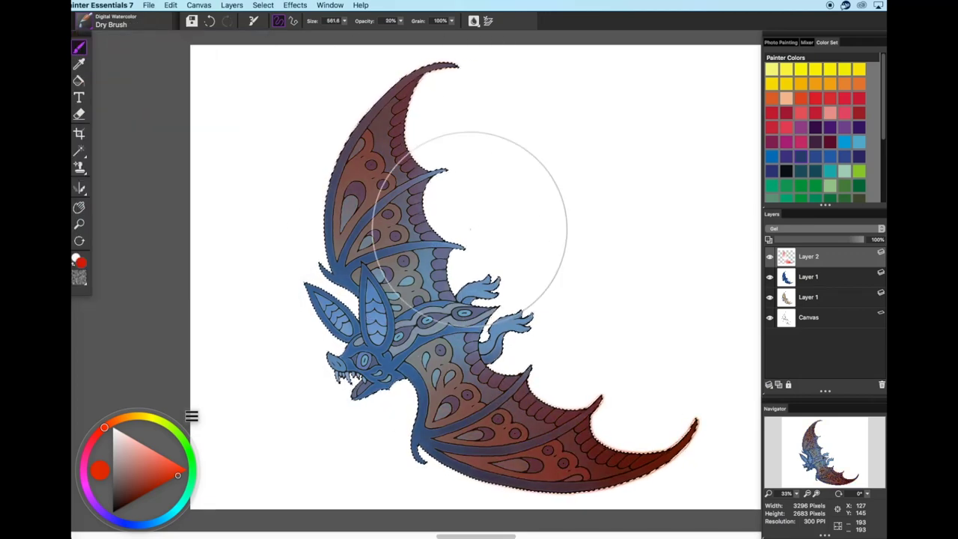
drag(374, 165, 380, 221)
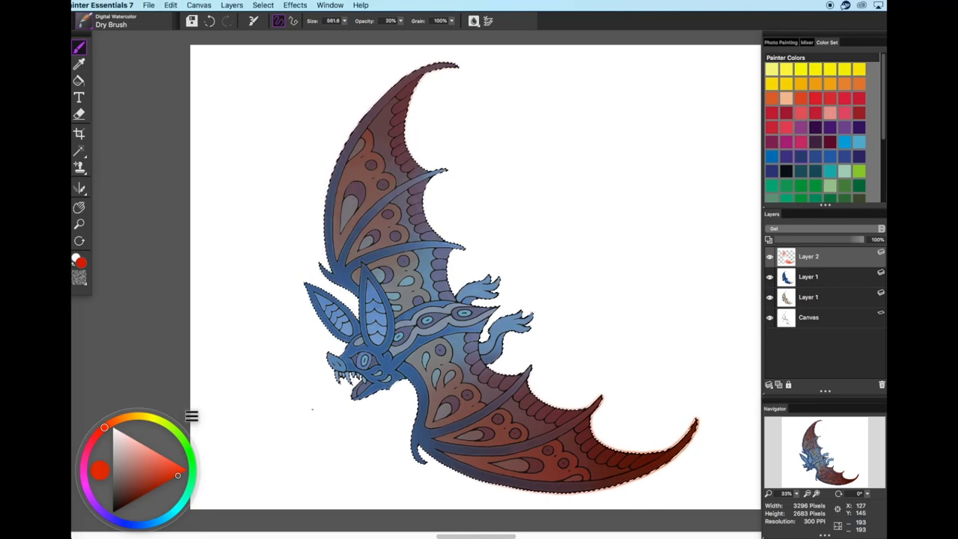
- Replace the current selection with the white background around the bat using the Magic Wand on Layer 1, and add a new layer
click(808, 277)
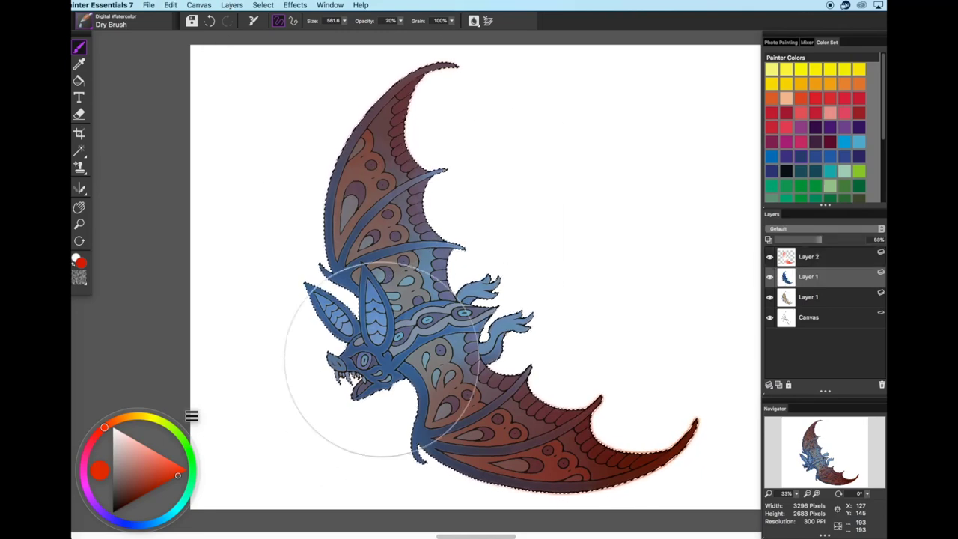
key(super+d)
key(w)
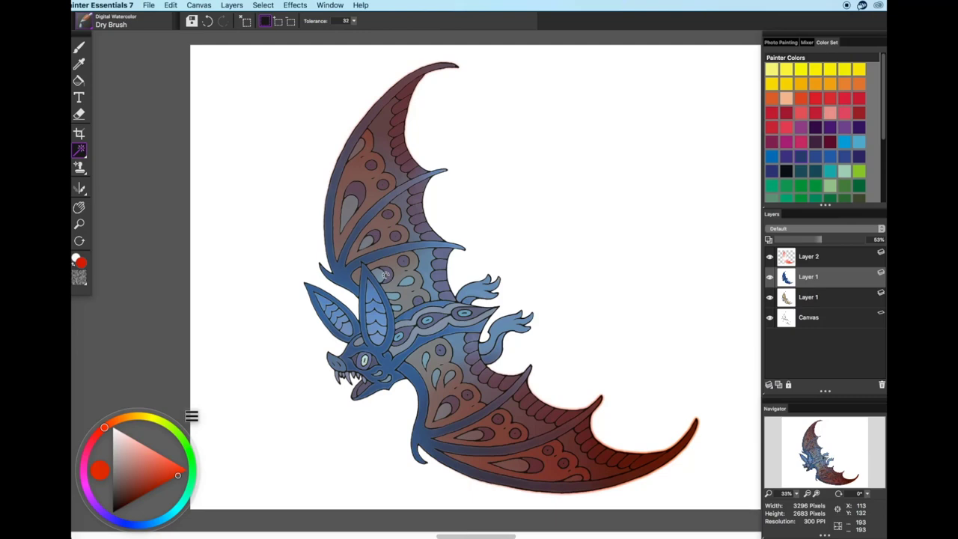
click(529, 292)
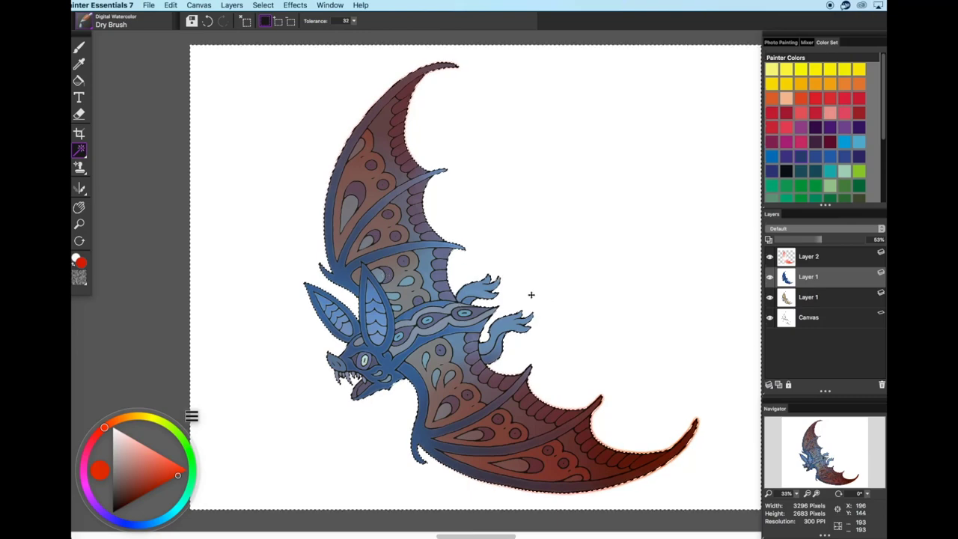
click(232, 5)
click(241, 17)
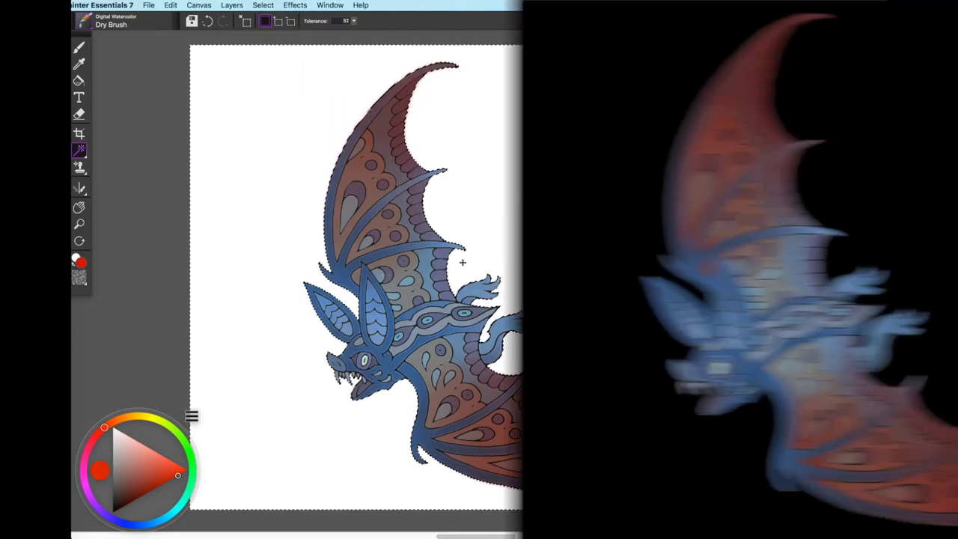